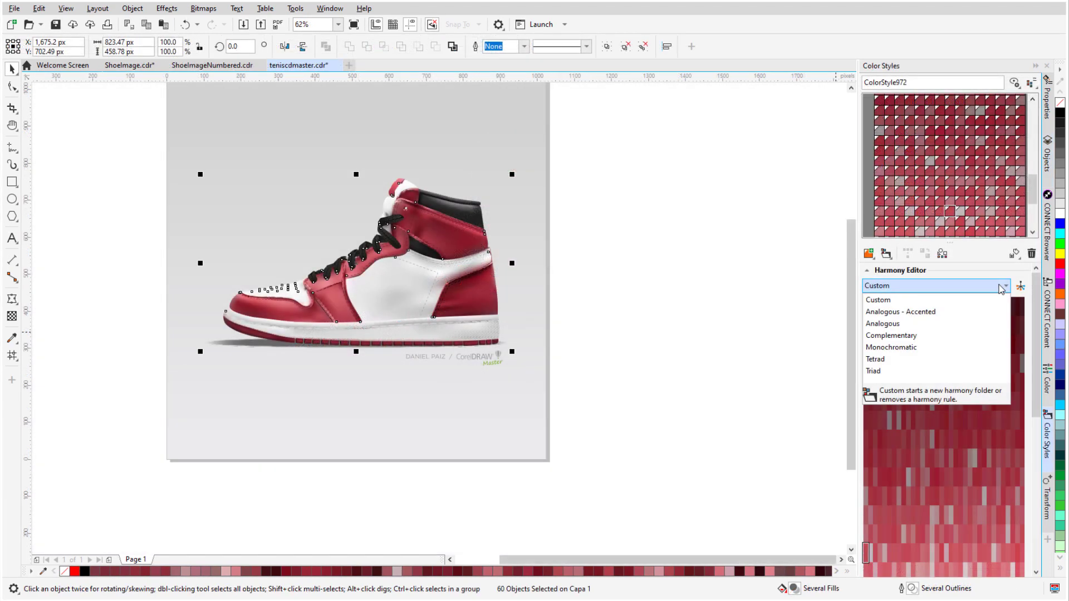
Apply the Complementary harmony rule and rotate the shoe's red colors around the color wheel through gold toward cyan-blue.
click(956, 335)
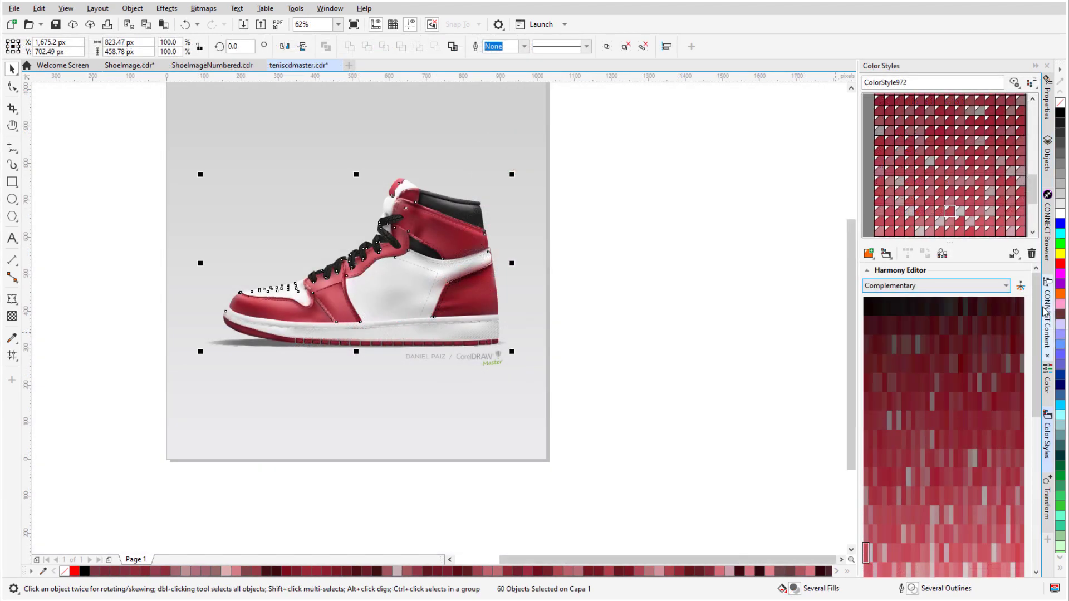
scroll(1028, 458, down, 5)
scroll(1028, 458, down, 2)
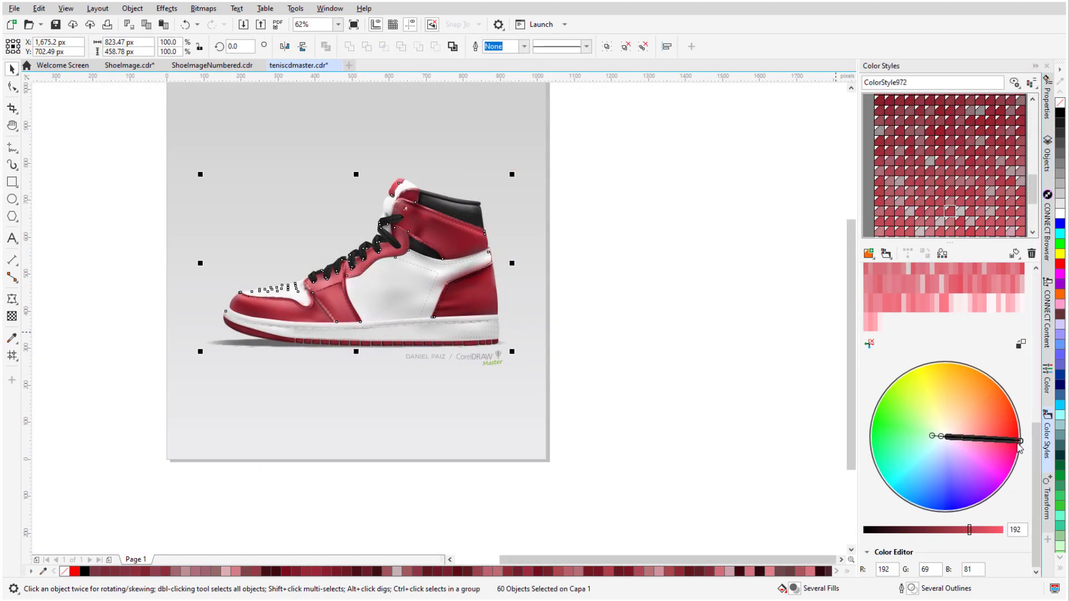
drag(1019, 443, 950, 421)
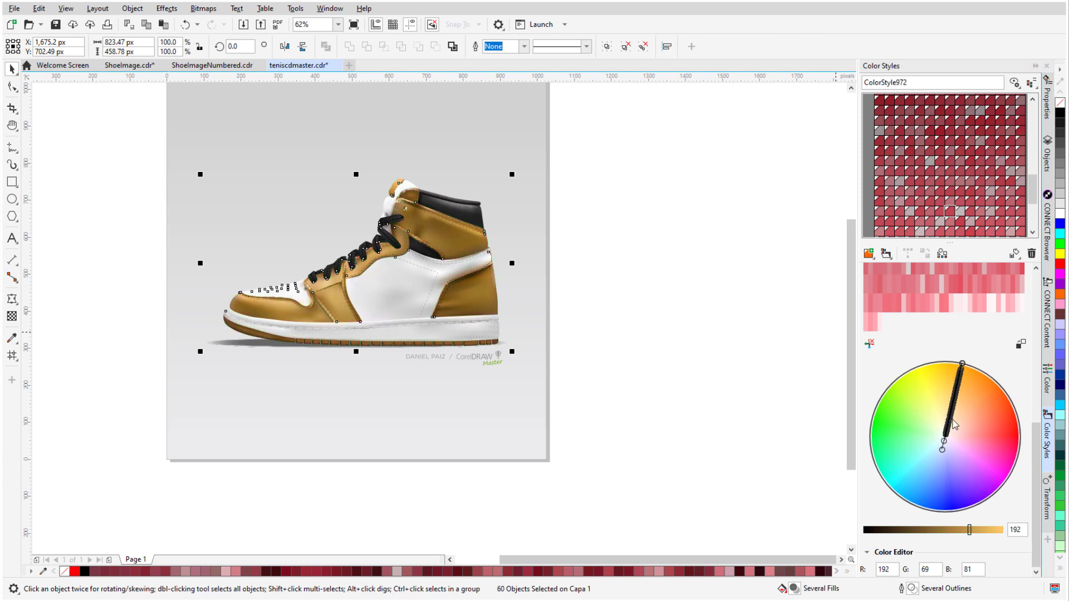
drag(965, 373, 905, 491)
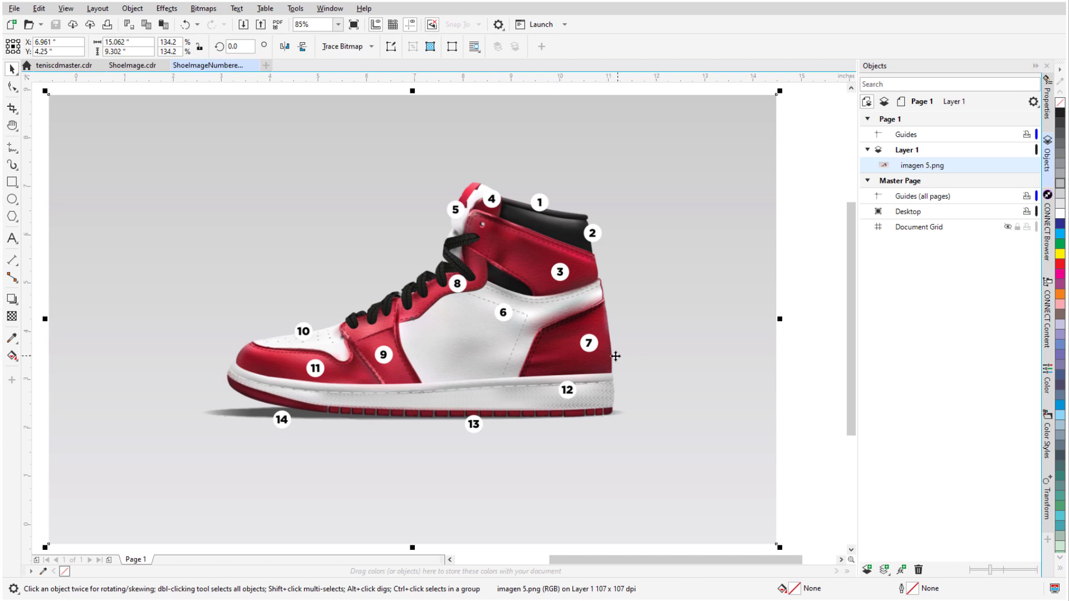
Draw a rectangle about 1.906 by 1.462 inches over the shoe's red heel panel and convert it to curves.
scroll(613, 357, up, 5)
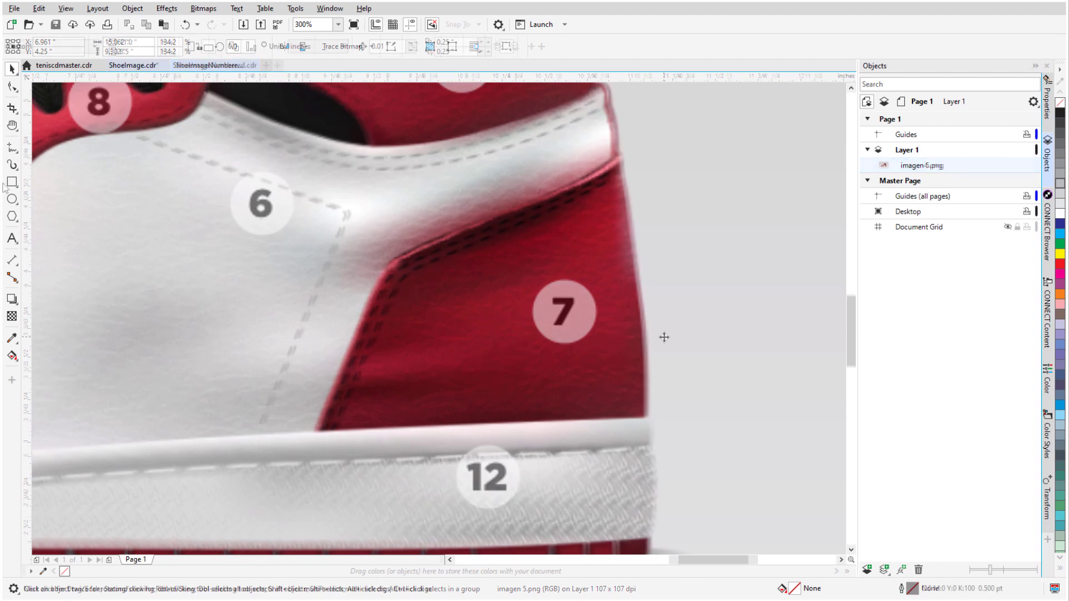
click(12, 182)
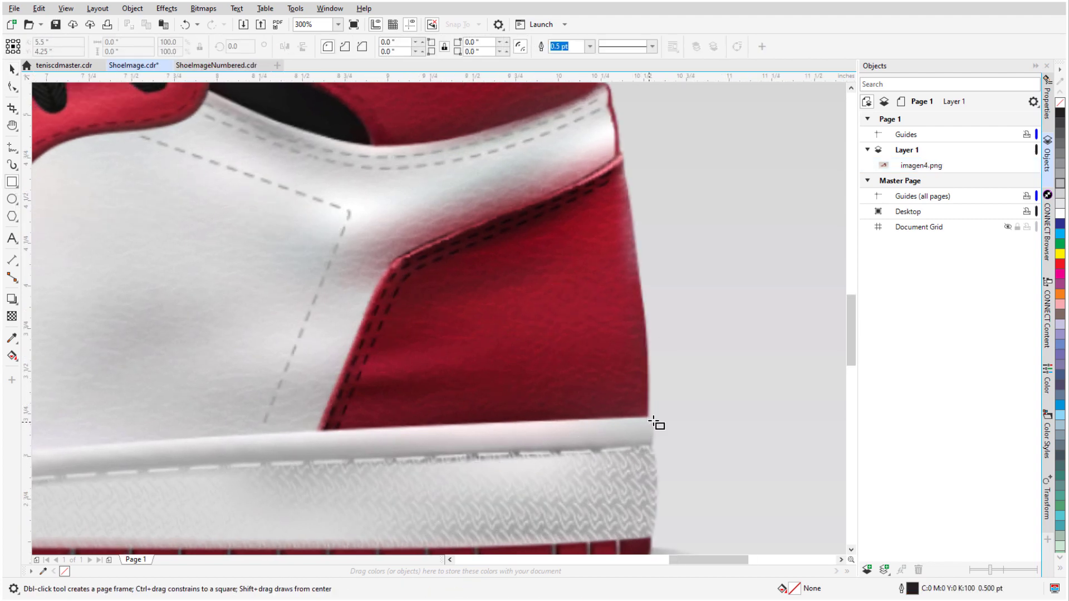
drag(653, 422, 328, 173)
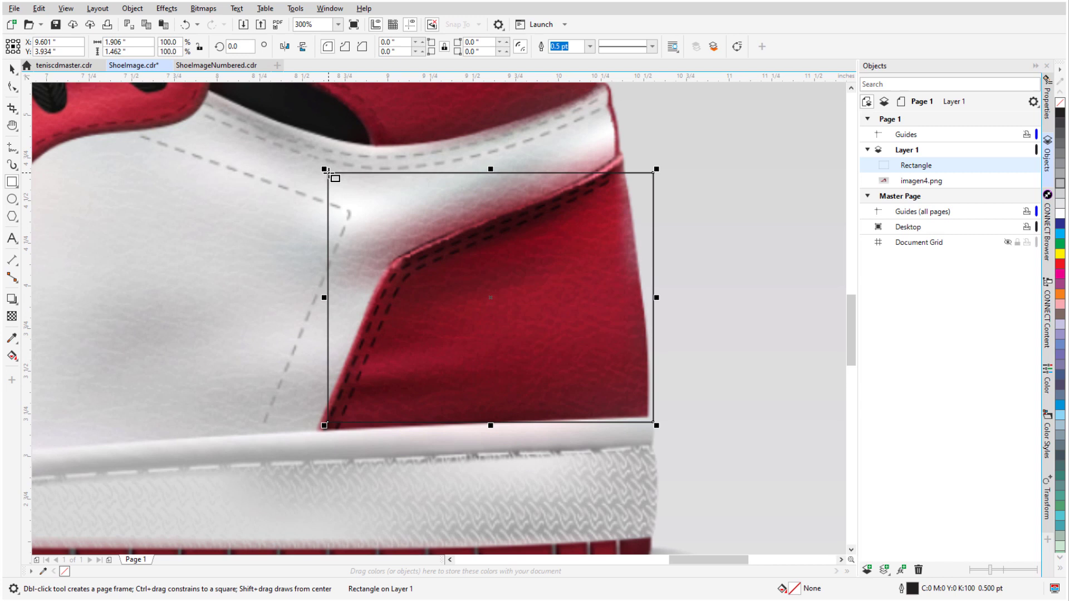
right_click(328, 173)
click(410, 182)
Give the heel curve a 2 by 2 mesh fill with straight-line segments and a node transparency of 100.
click(18, 365)
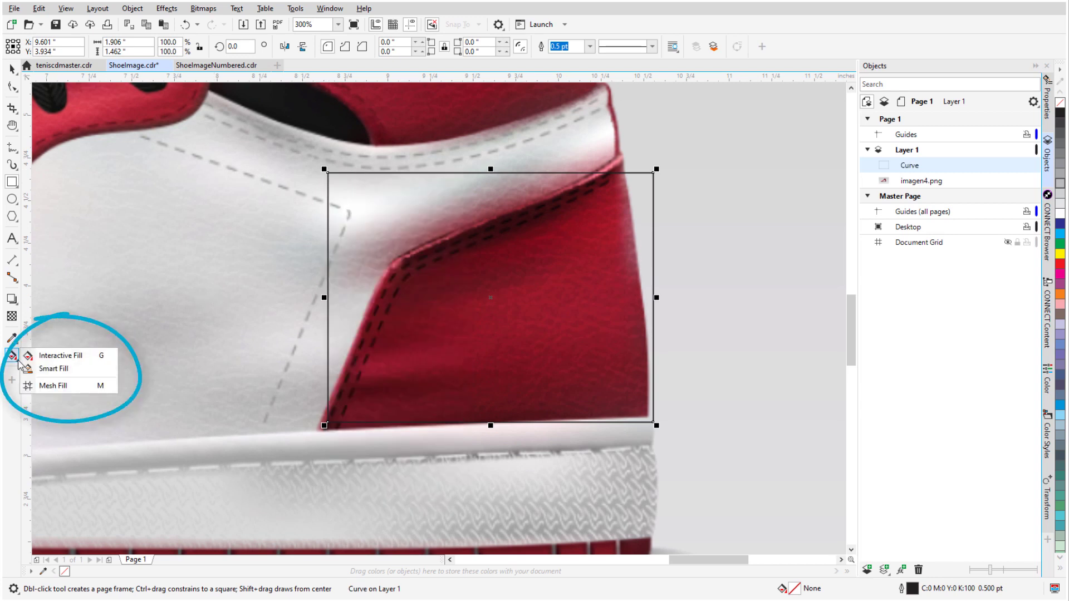
click(69, 388)
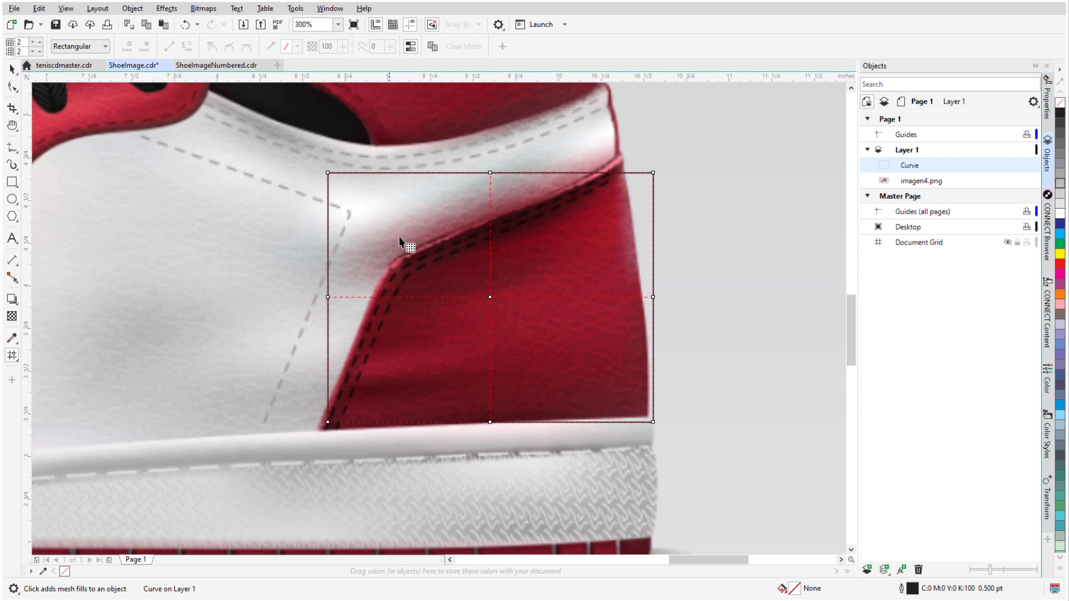
drag(303, 153, 681, 462)
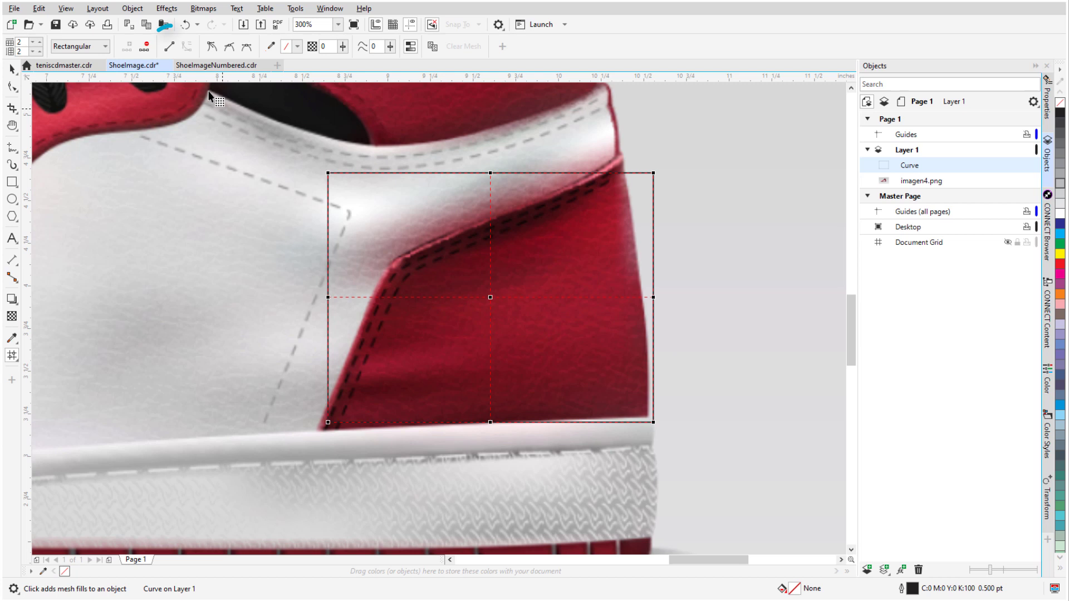
click(172, 53)
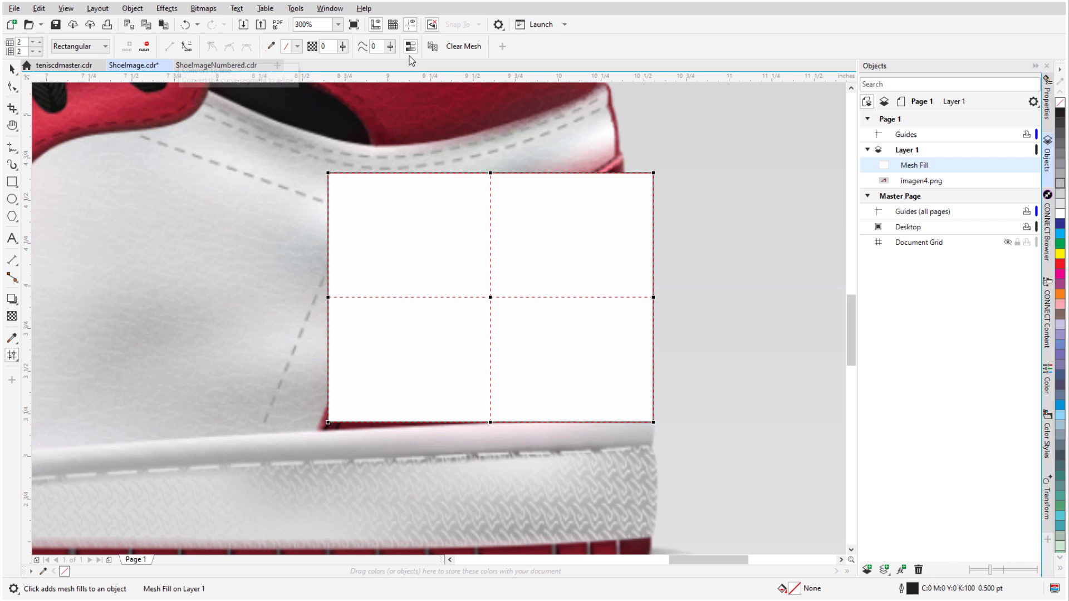
click(343, 46)
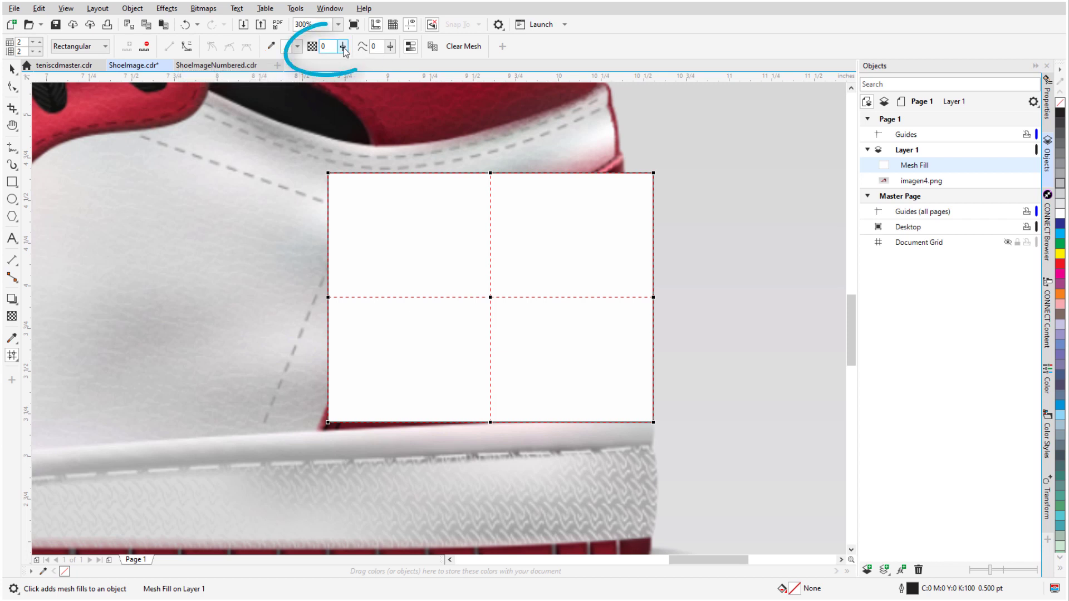
drag(346, 61, 406, 66)
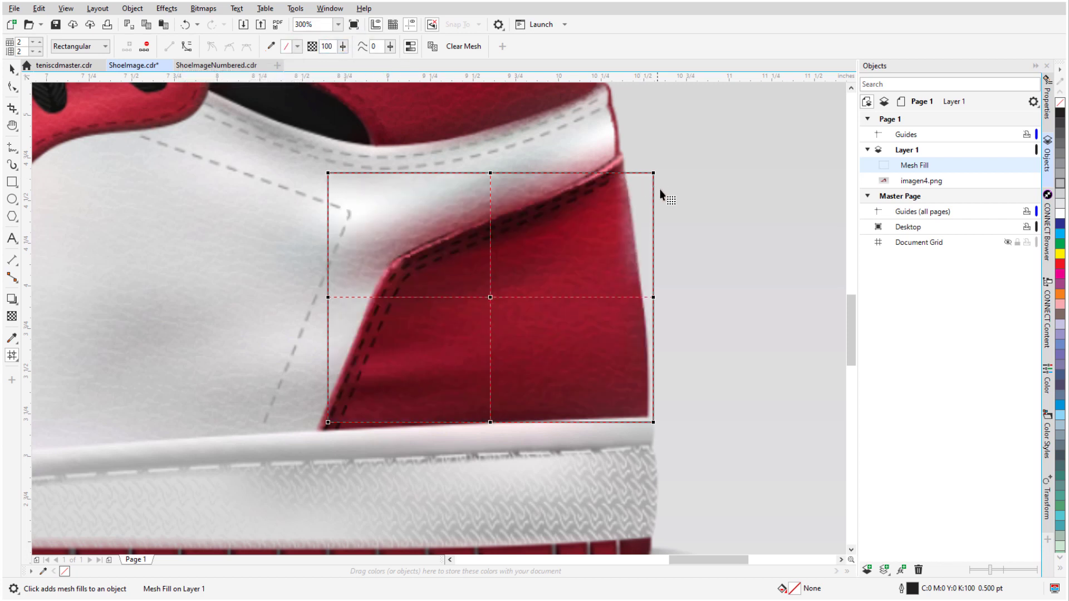
Reshape the mesh to the red heel panel by moving its corner, edge and center nodes onto the panel's outline.
drag(328, 423, 323, 428)
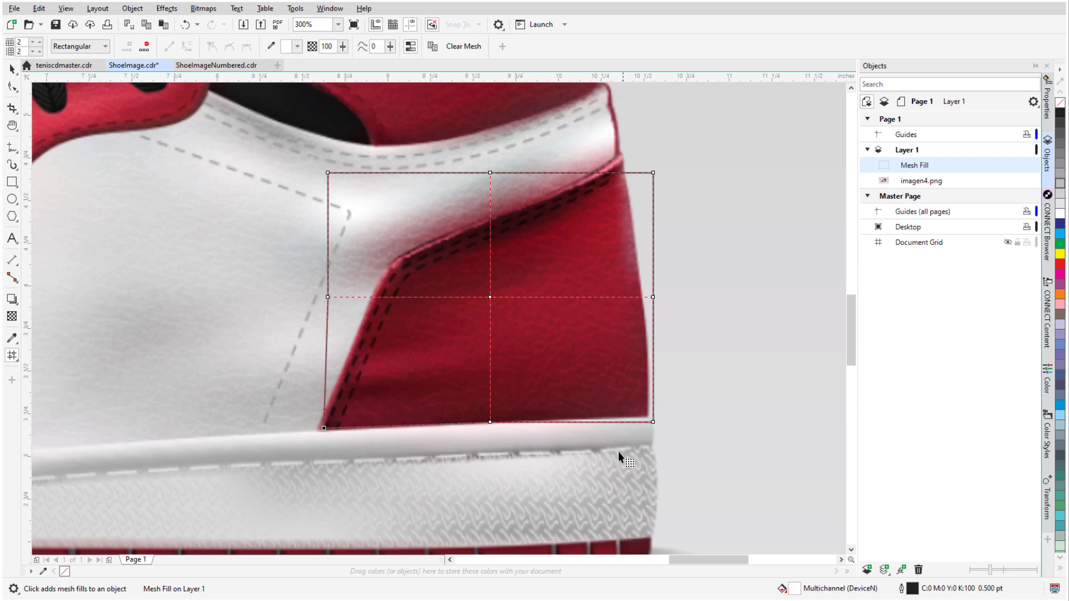
drag(653, 422, 648, 416)
drag(653, 173, 624, 159)
drag(649, 296, 643, 296)
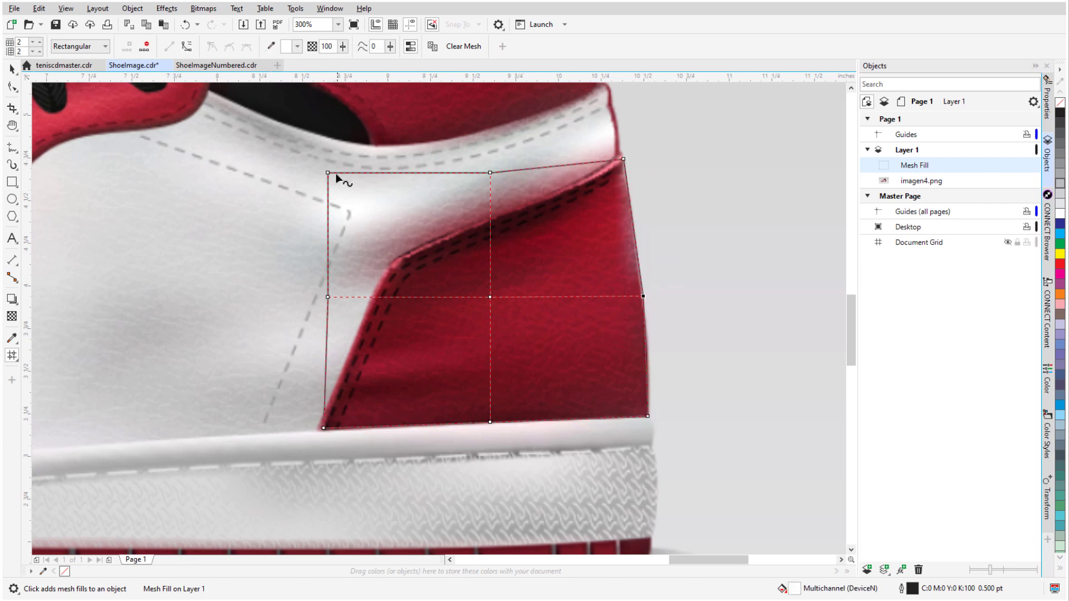
drag(328, 172, 385, 266)
drag(490, 172, 508, 212)
drag(327, 297, 355, 344)
drag(324, 428, 317, 430)
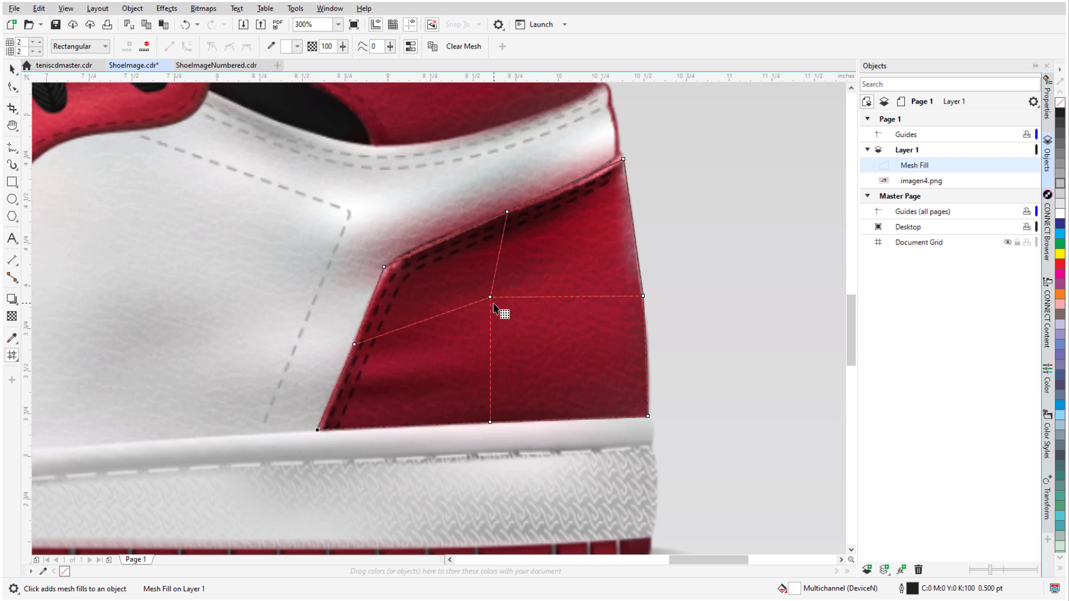
drag(490, 297, 503, 317)
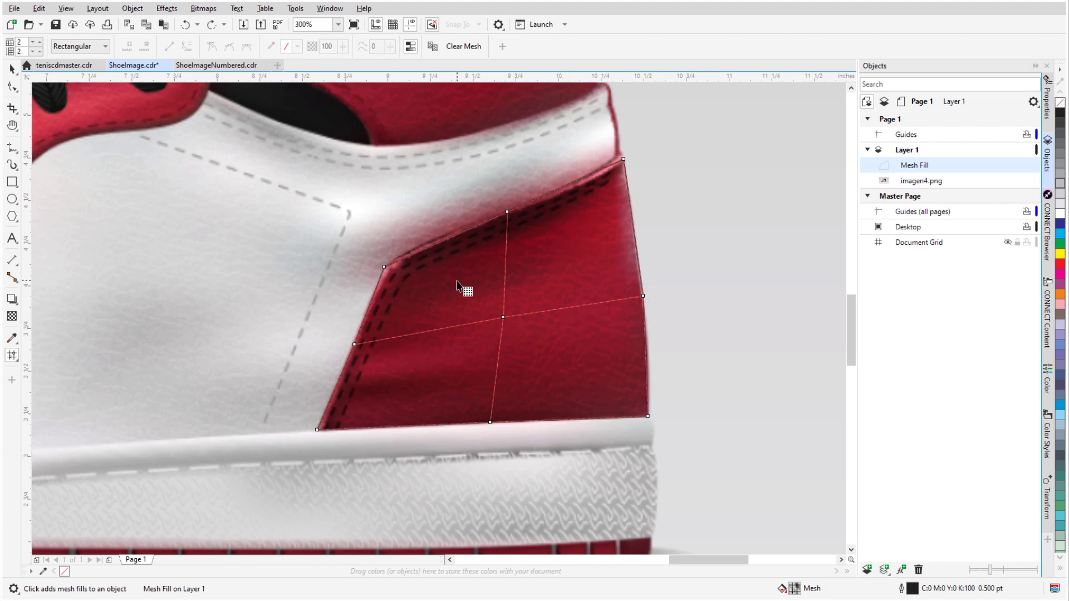
Refine the heel mesh to a 6 by 6 grid, aligning the inner nodes with the panel's stitched edge.
double_click(471, 241)
double_click(383, 302)
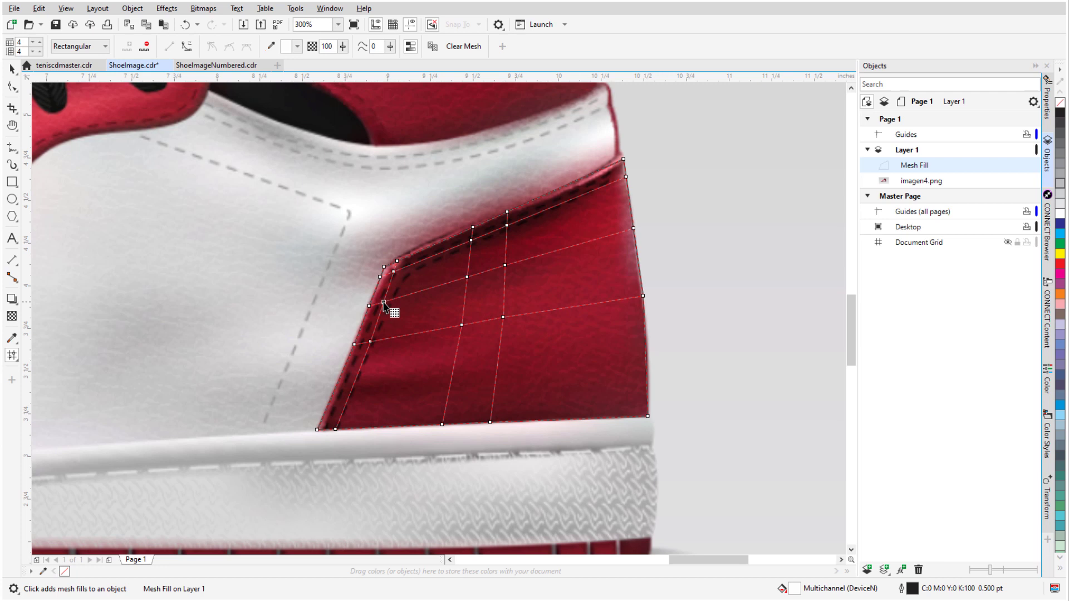
drag(393, 271, 389, 301)
drag(371, 341, 374, 342)
drag(471, 240, 508, 230)
drag(625, 176, 626, 179)
drag(398, 271, 403, 271)
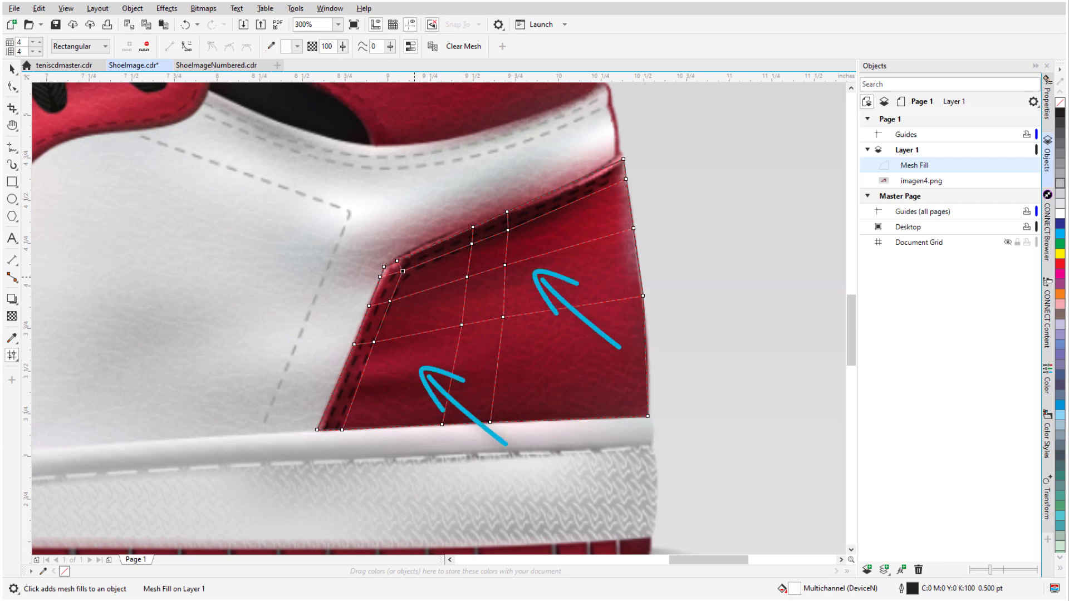
double_click(429, 380)
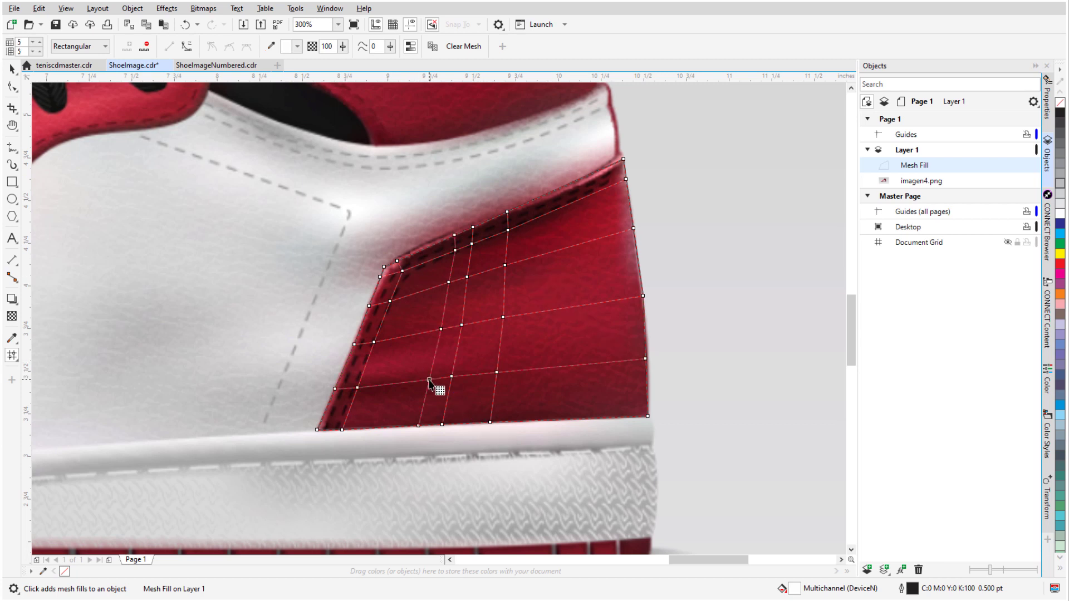
double_click(534, 286)
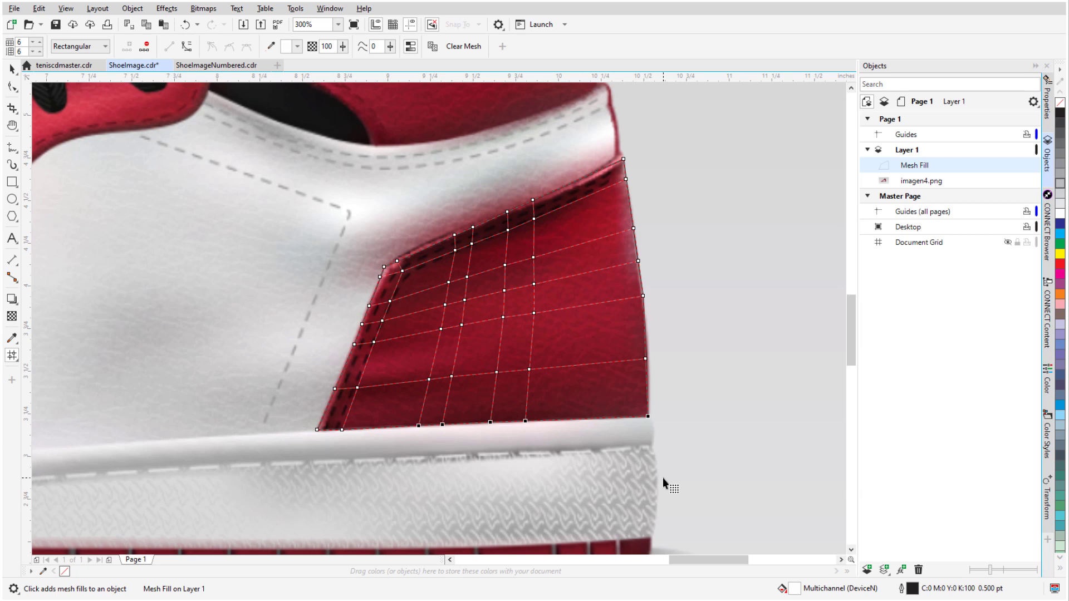
Color the lower three rows of heel mesh nodes with reds sampled from the photo beneath, starting with dark red along the bottom edge.
click(272, 49)
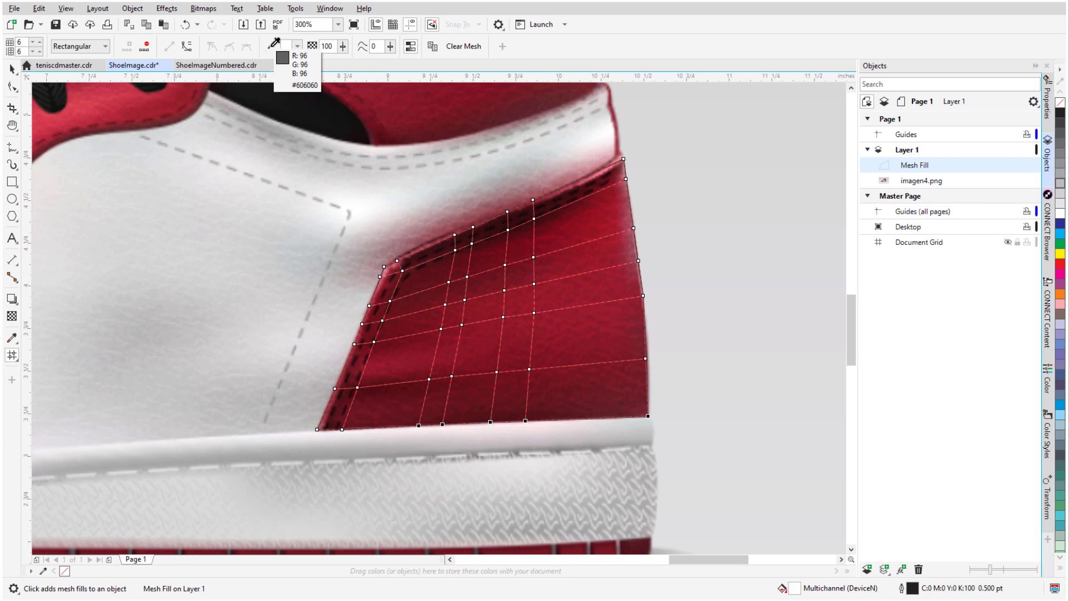
click(539, 414)
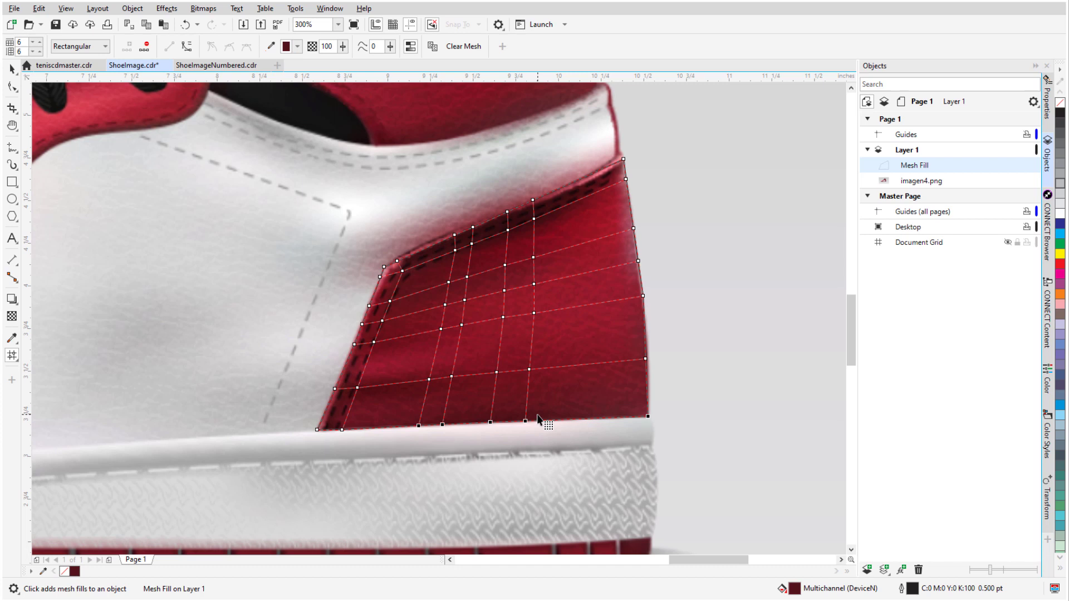
drag(405, 350, 564, 397)
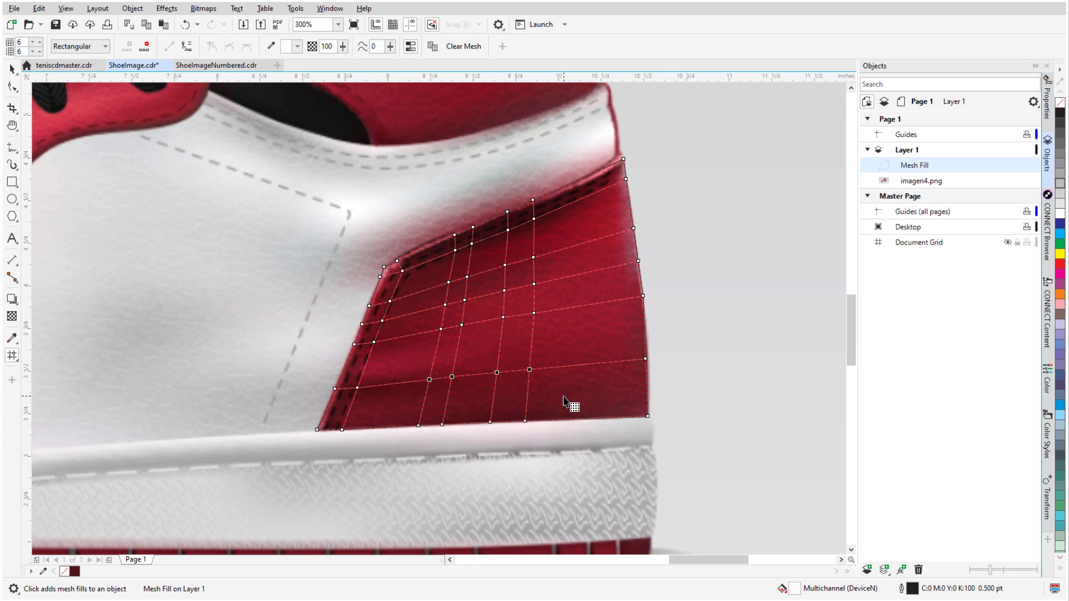
click(646, 360)
drag(427, 315, 553, 357)
shift+click(536, 312)
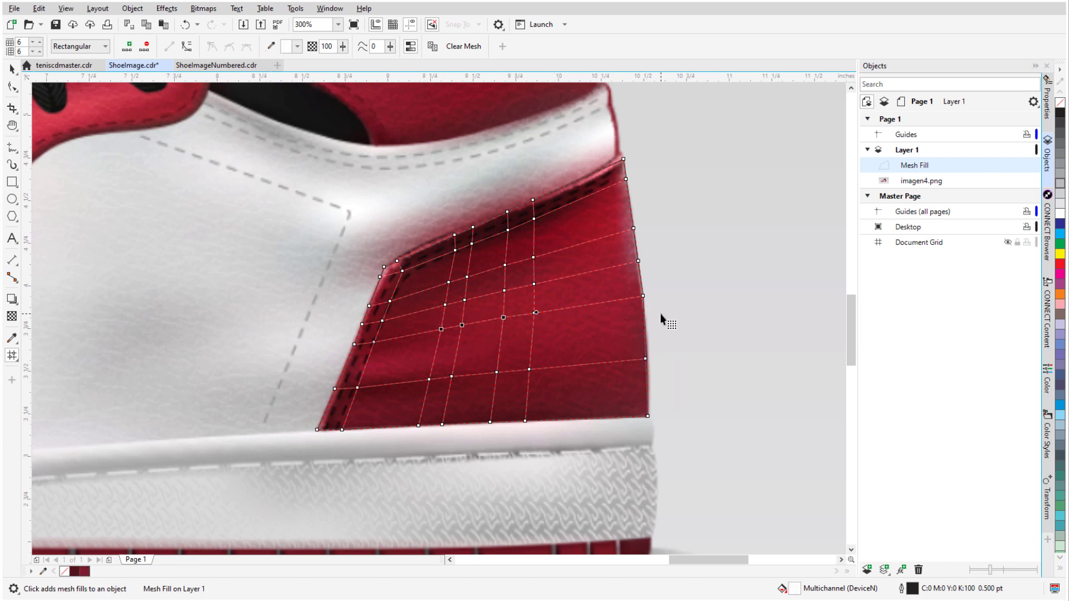
shift+click(536, 313)
ctrl+shift+click(540, 308)
Check the sampled colors by setting all mesh nodes' transparency to 0 and restoring it to 100.
drag(294, 195, 694, 470)
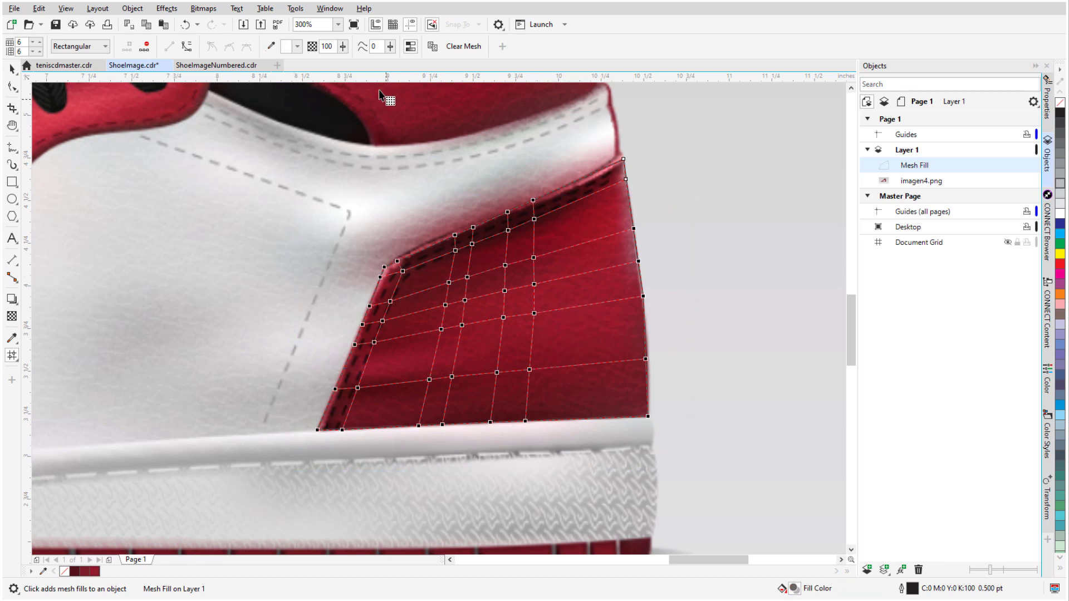
click(343, 46)
drag(342, 60, 289, 62)
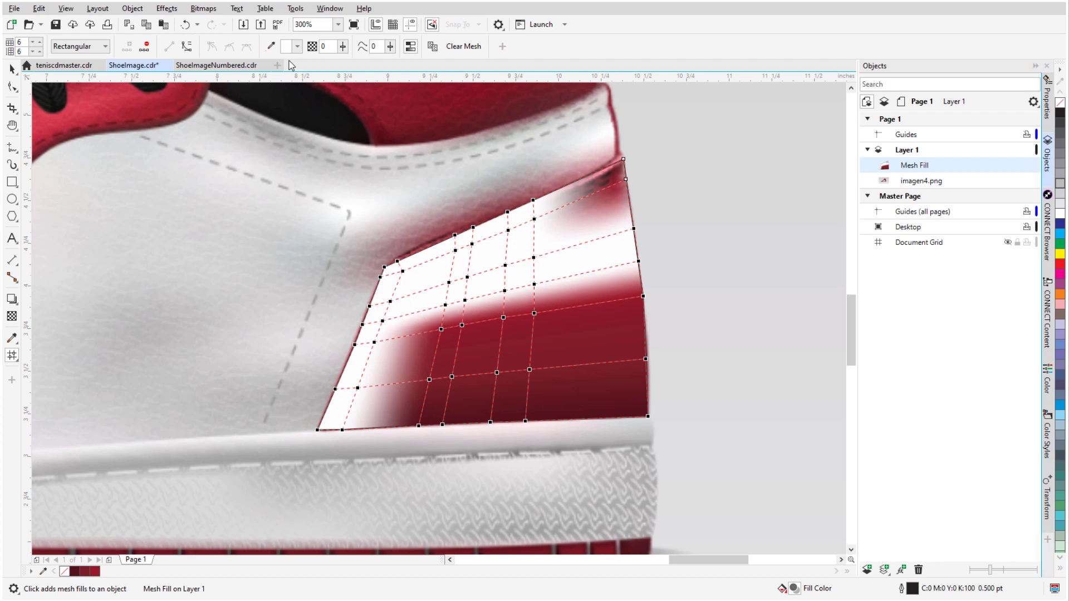
click(343, 47)
drag(345, 60, 403, 67)
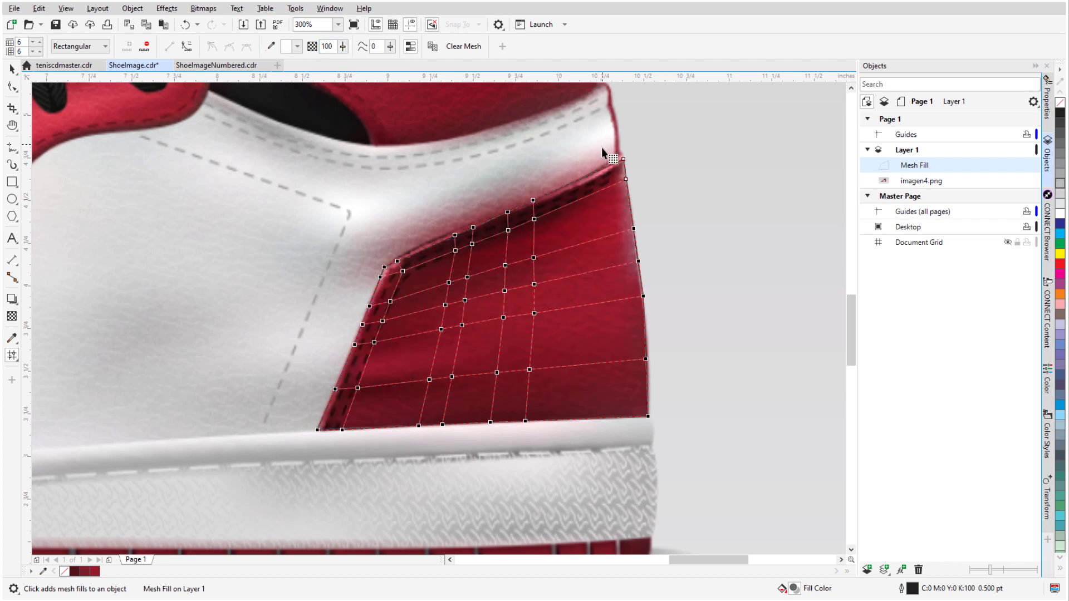
Sample photo colors for the remaining heel mesh nodes along the upper and stitched edges.
key(ctrl+shift+e)
click(622, 172)
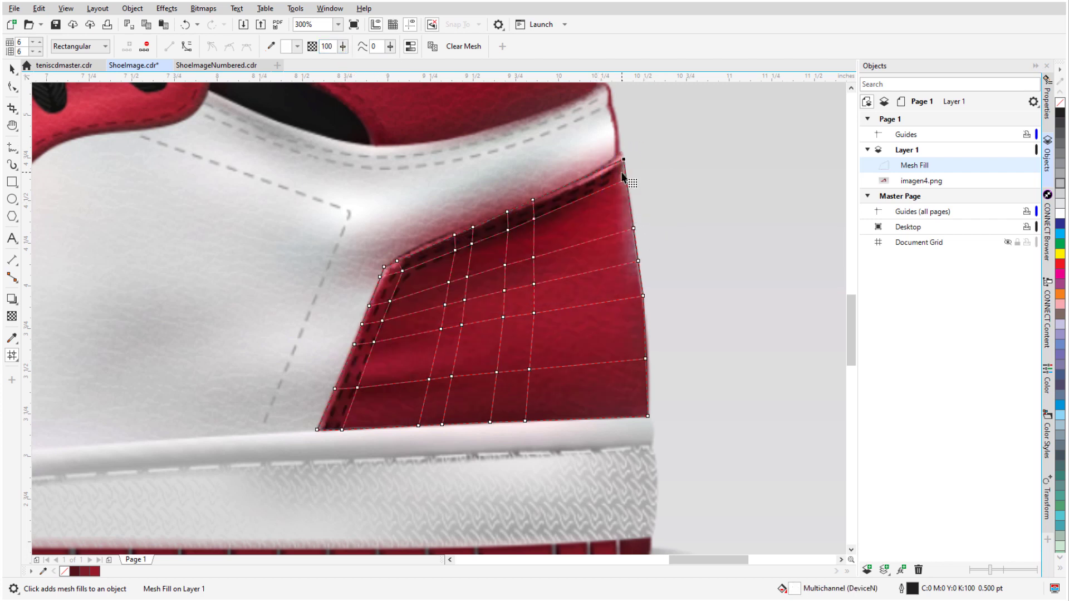
drag(490, 192, 561, 246)
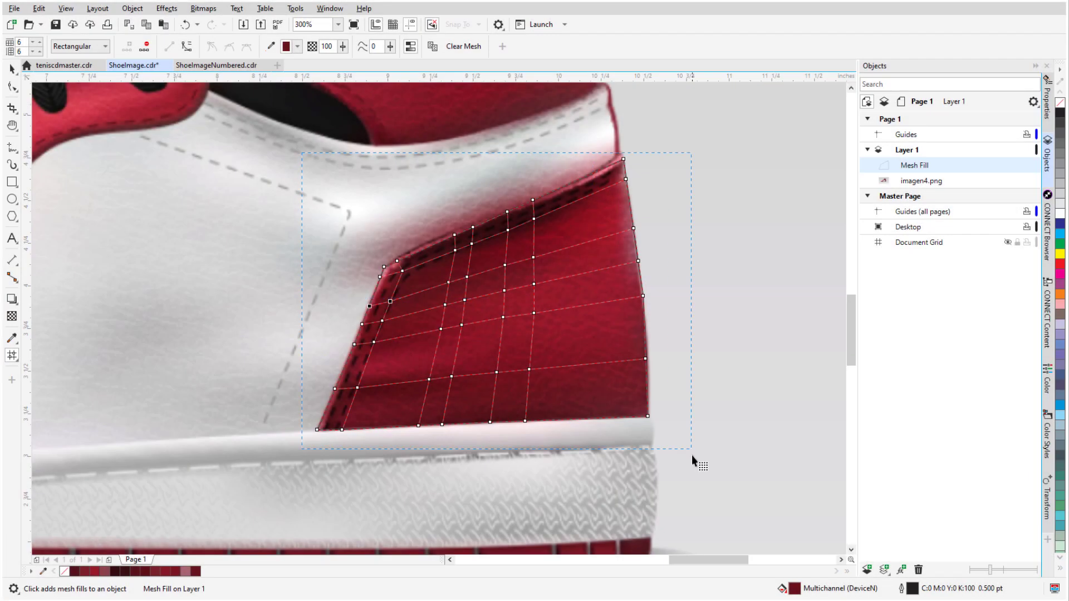
Set all heel mesh nodes' transparency to 0 and move the finished panel to the right of the shoe photo.
click(344, 46)
drag(346, 61, 295, 61)
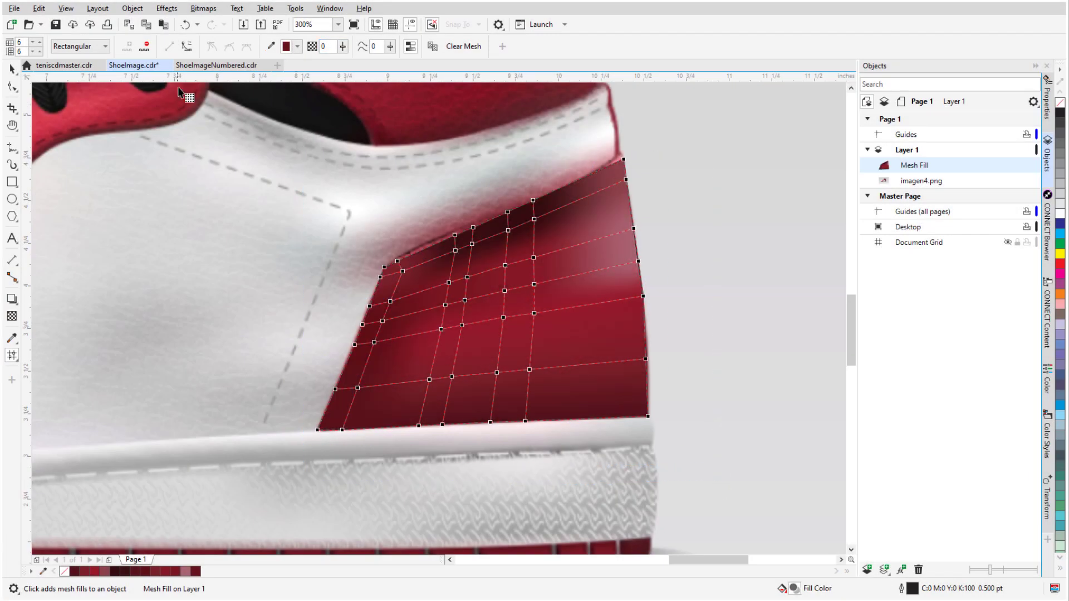
click(12, 69)
scroll(119, 193, down, 2)
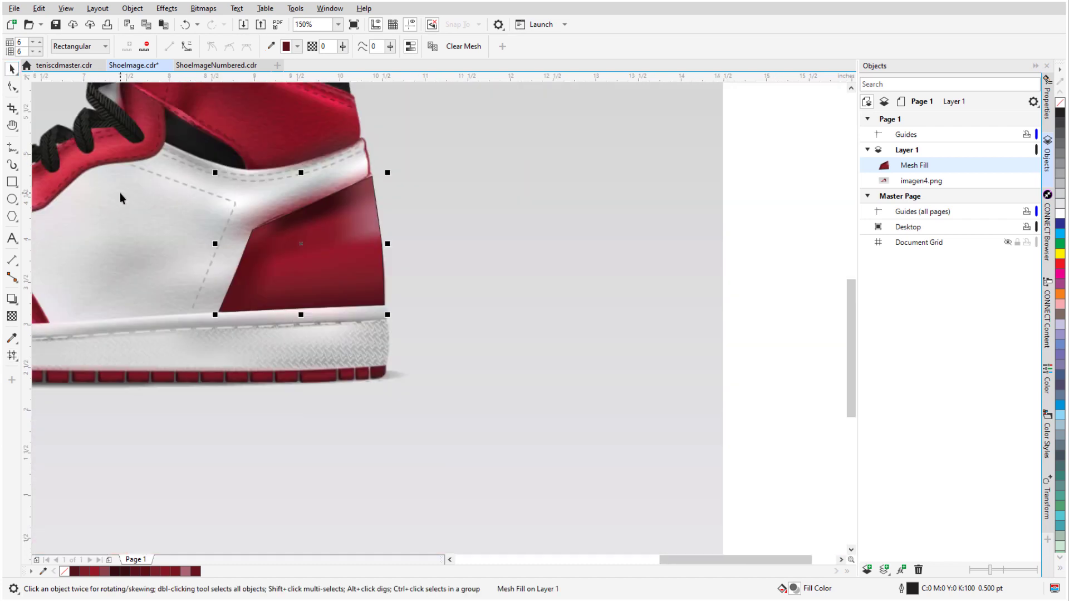
drag(268, 274, 479, 260)
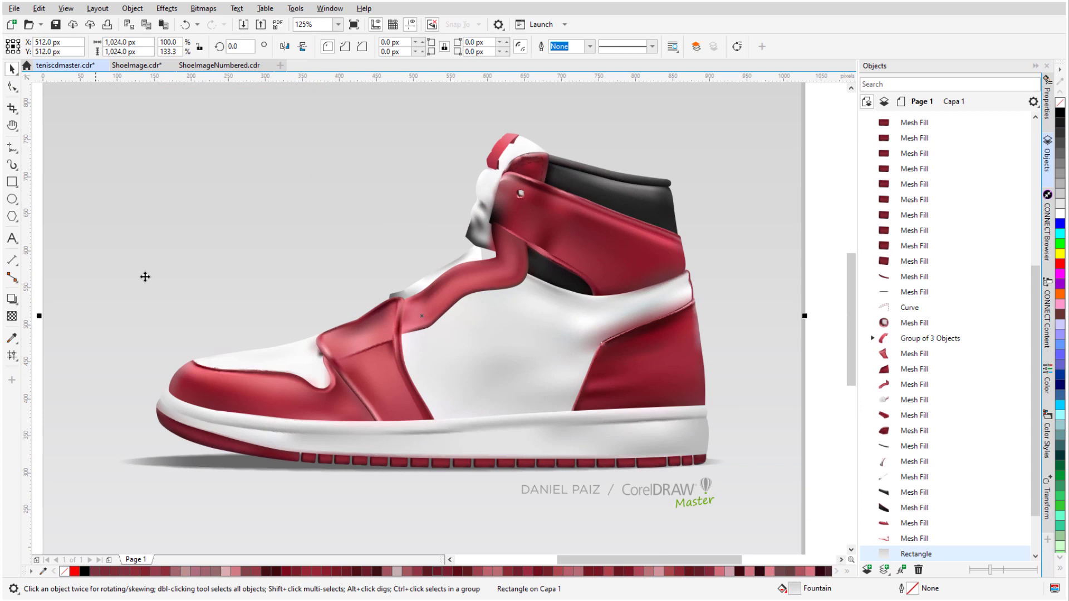
Inspect the mesh nodes of the white toe-box piece and move the piece off the shoe to expose the red toe cap.
click(279, 359)
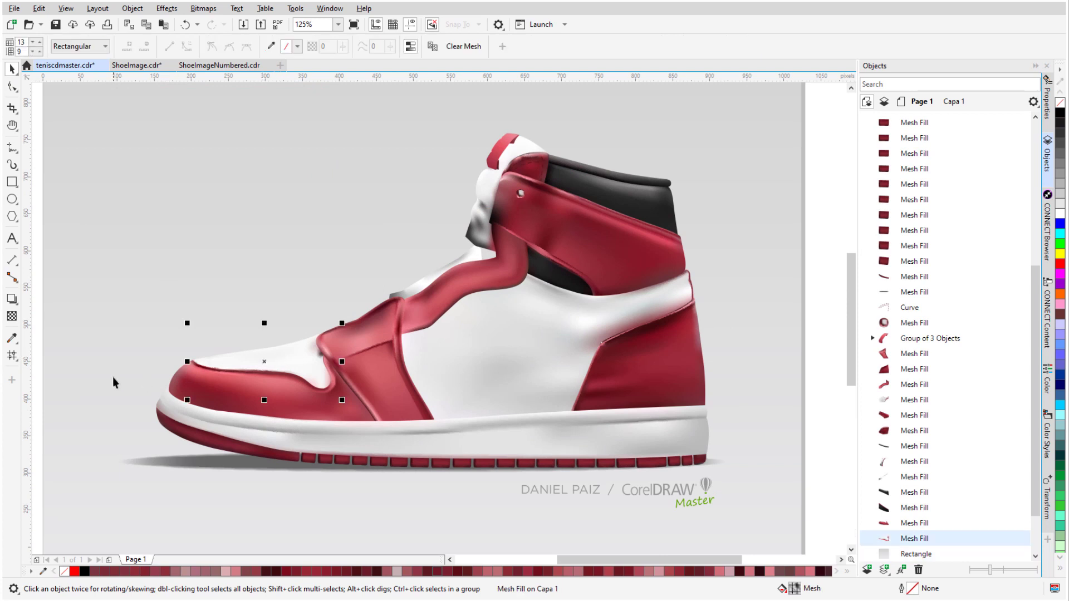
click(12, 355)
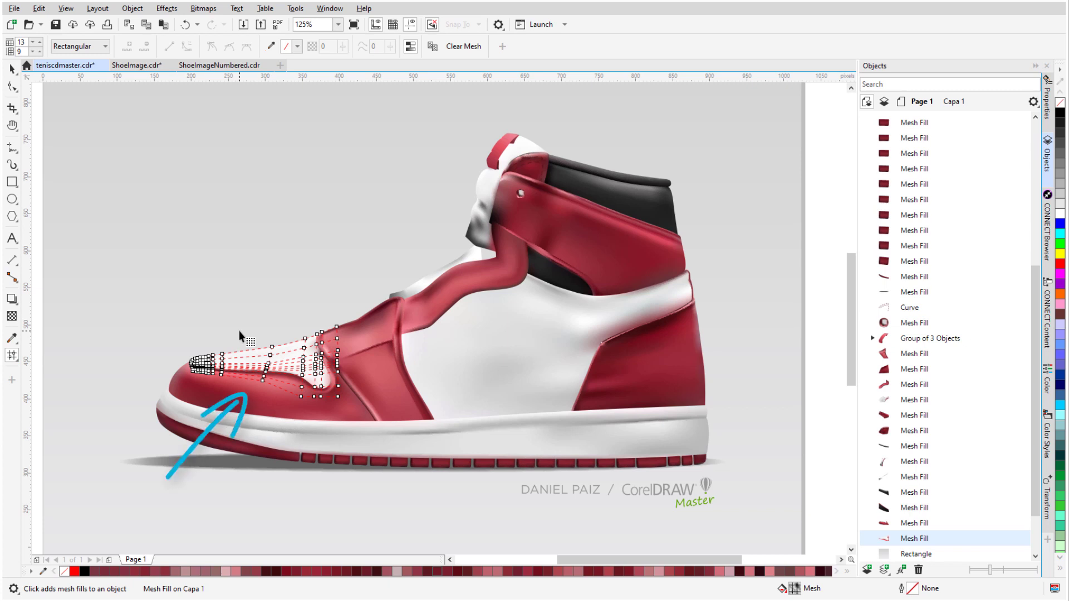
click(13, 70)
drag(285, 356, 246, 289)
scroll(1006, 430, down, 2)
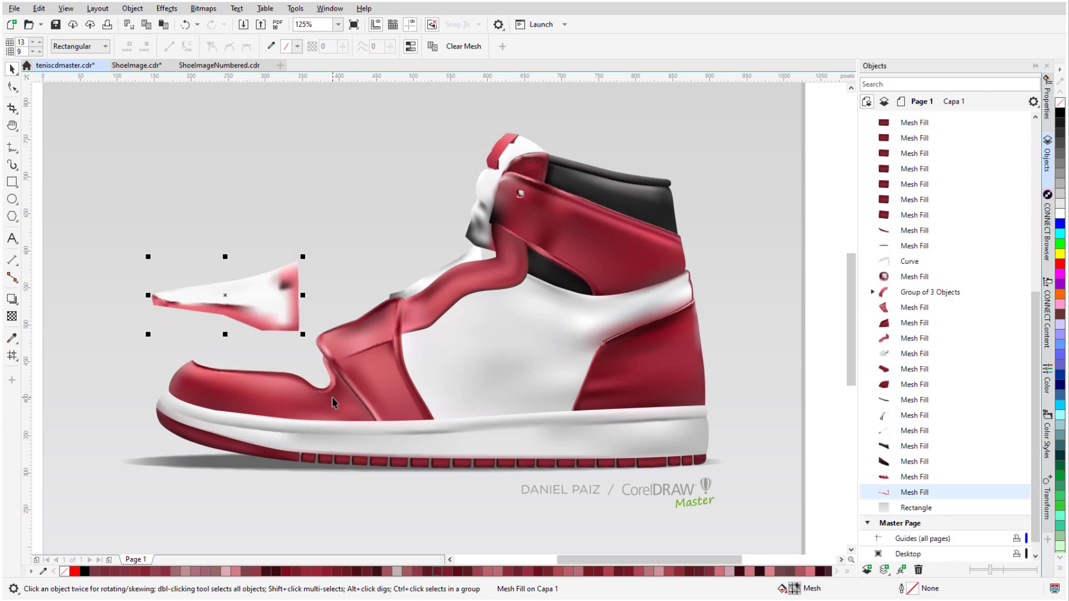
click(284, 402)
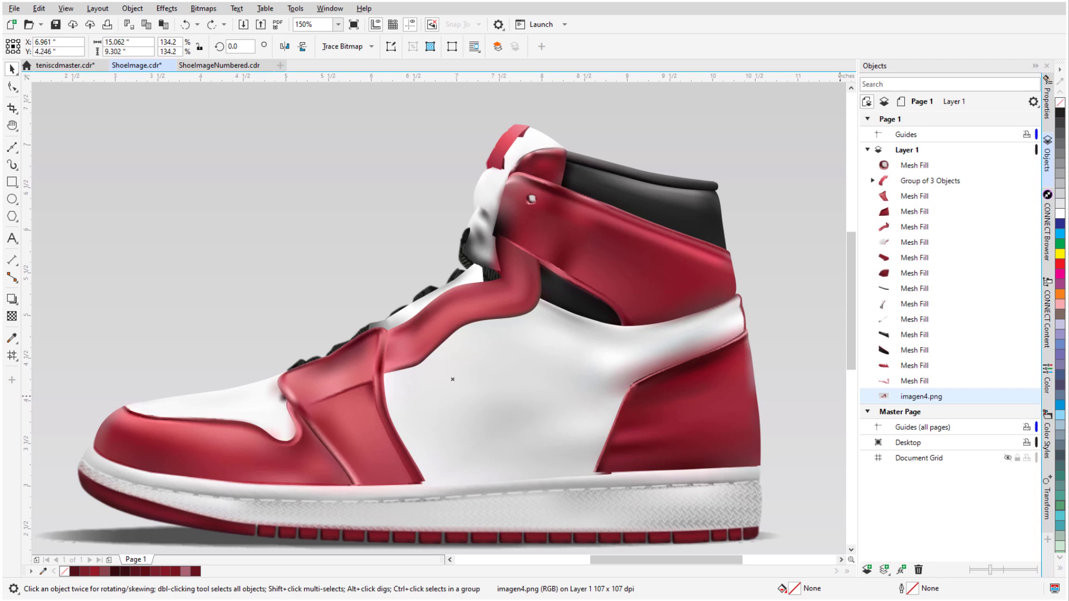
In ShoeImage.cdr, hide the group of three objects and all mesh fill pieces listed below it, leaving the photo visible.
click(927, 181)
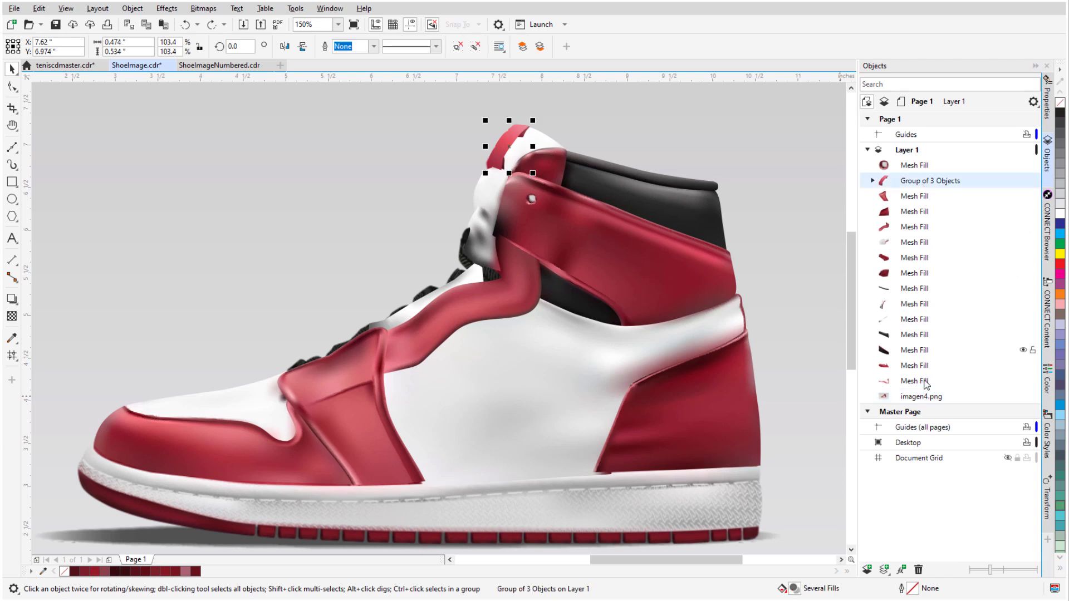
shift+click(916, 381)
right_click(914, 308)
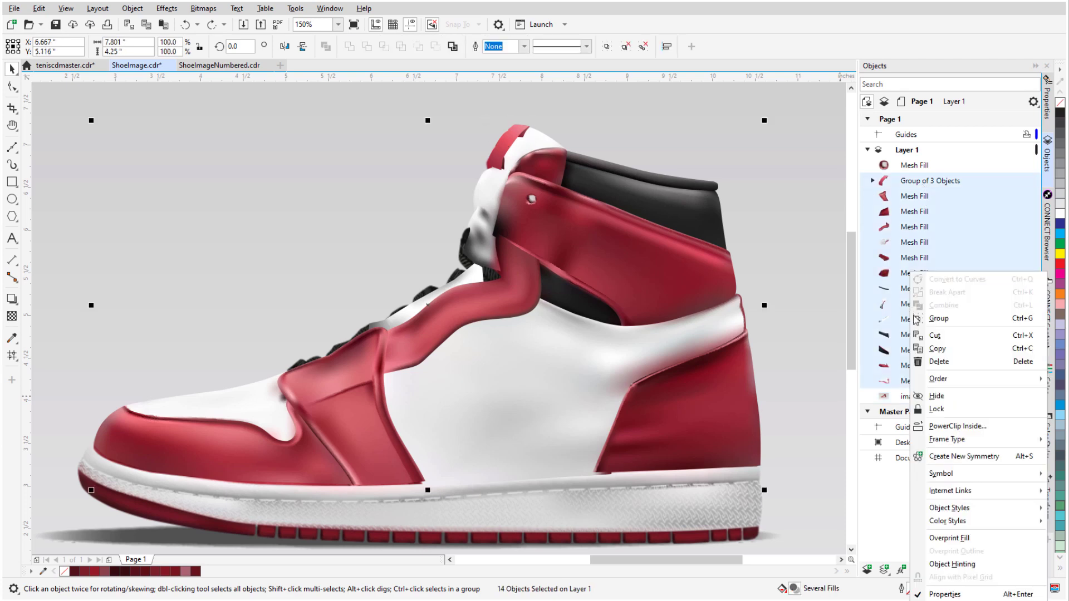
click(978, 399)
Trace the stitching along the red lace panel's lower edge up to the ankle with an eight-node Bézier line.
scroll(465, 335, up, 2)
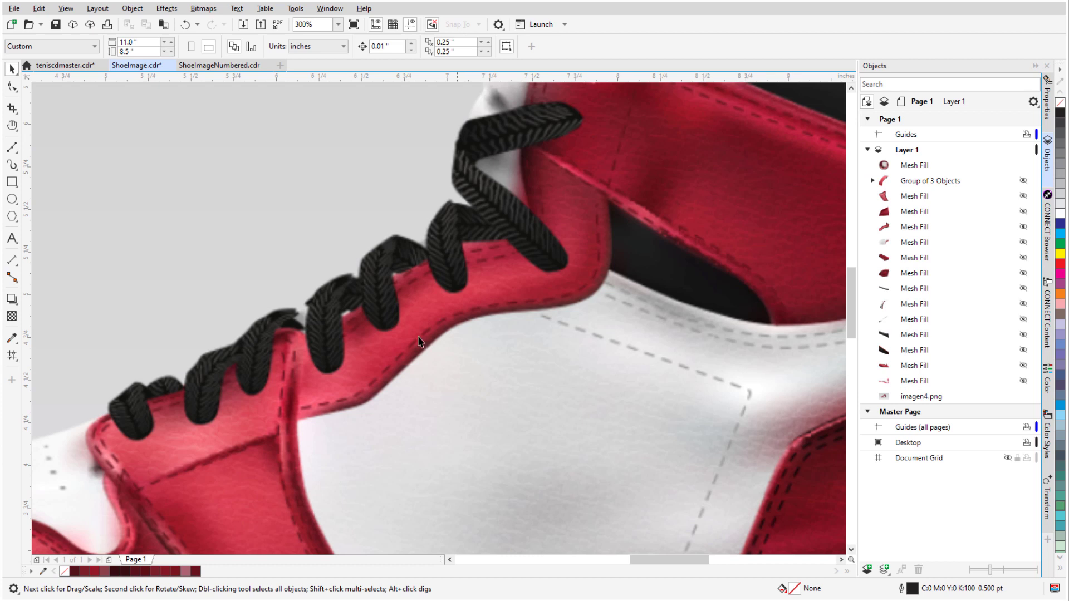
click(14, 150)
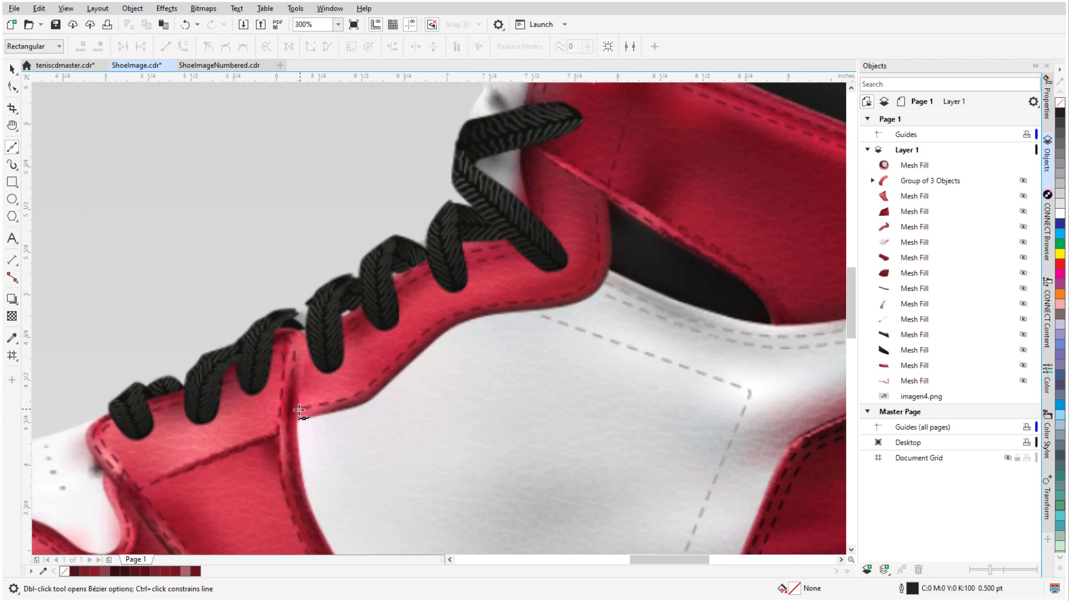
click(300, 406)
click(362, 395)
click(403, 349)
click(448, 319)
click(514, 302)
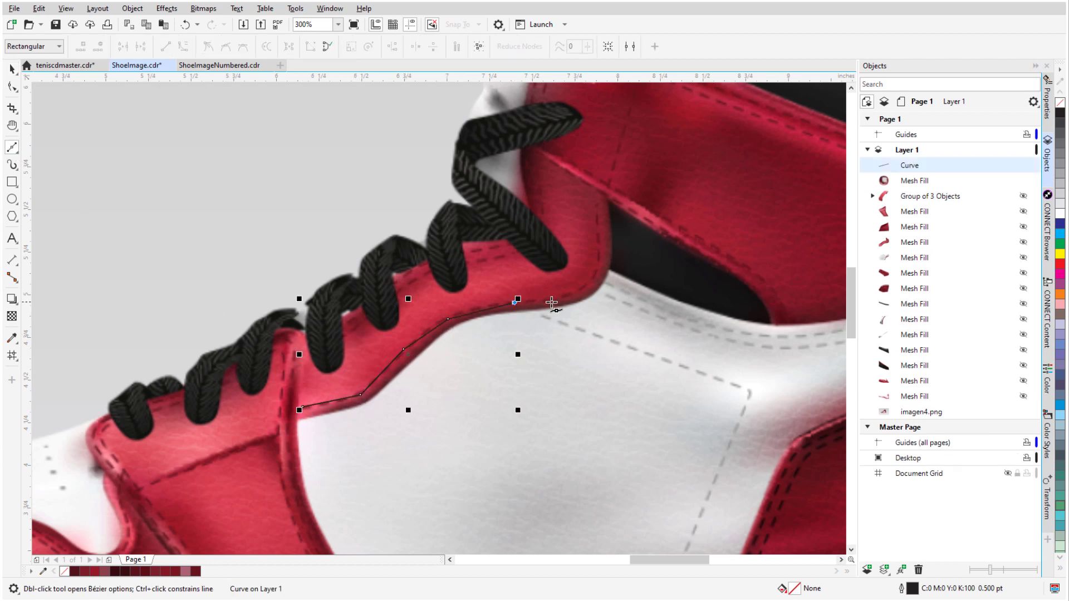
click(560, 299)
click(600, 269)
click(598, 201)
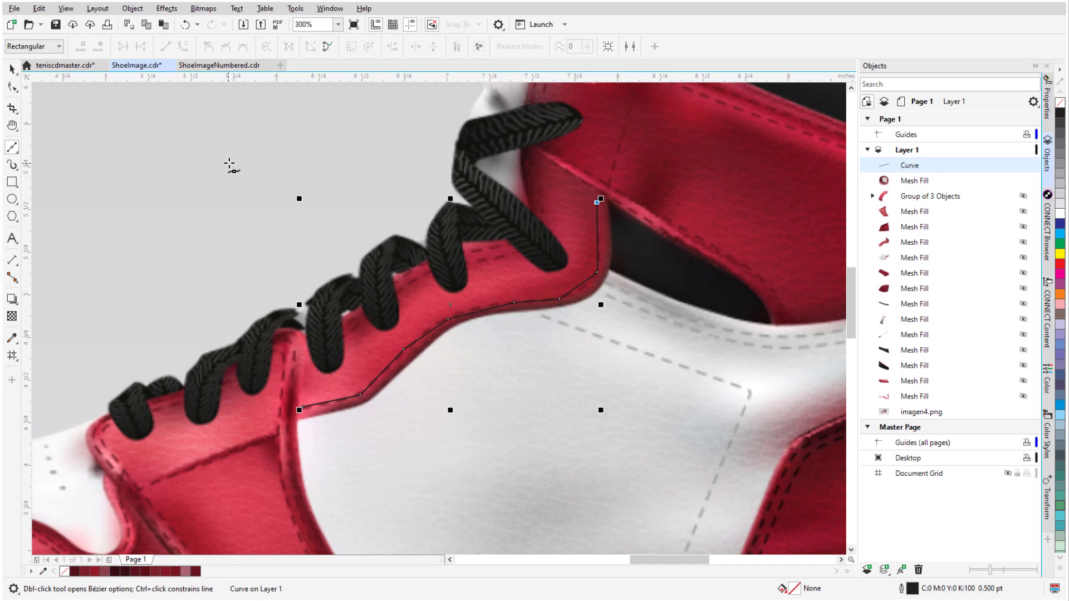
Convert all segments of the traced stitching line to curves and make its nodes smooth.
click(11, 88)
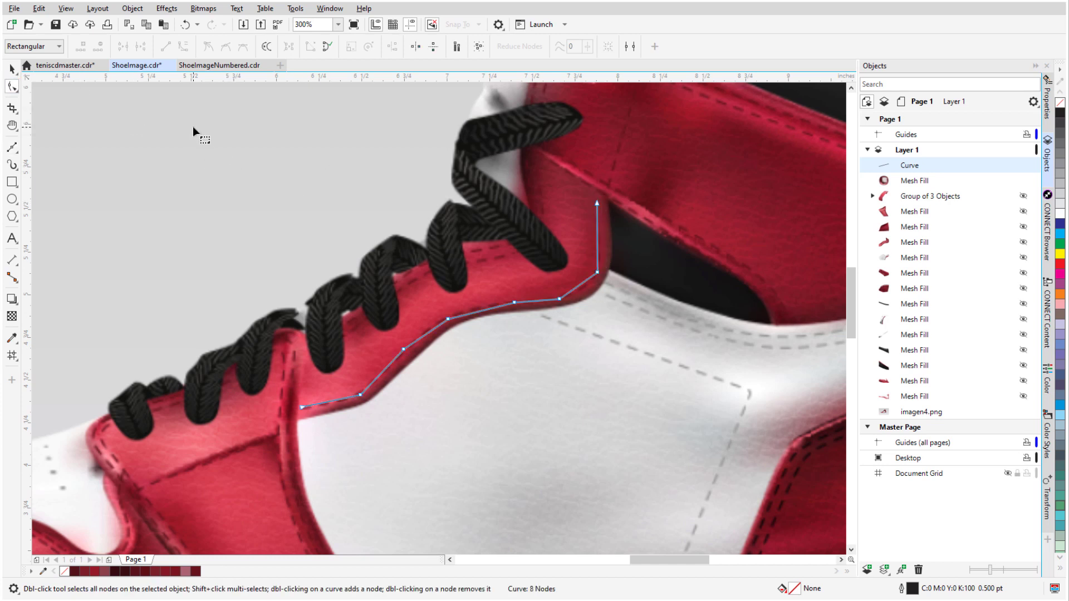
drag(193, 131, 668, 465)
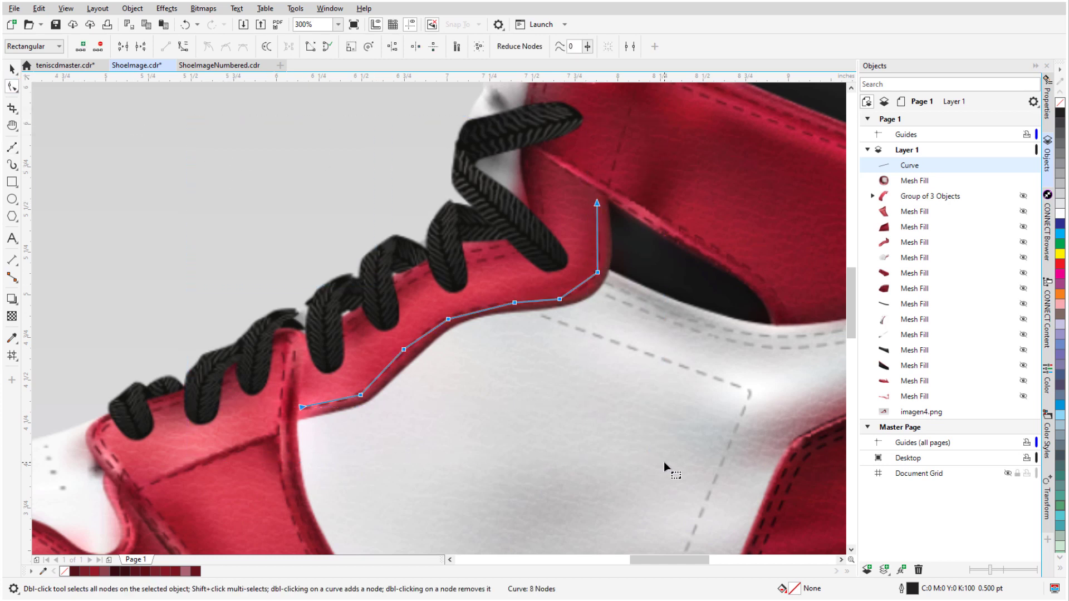
click(184, 48)
click(226, 47)
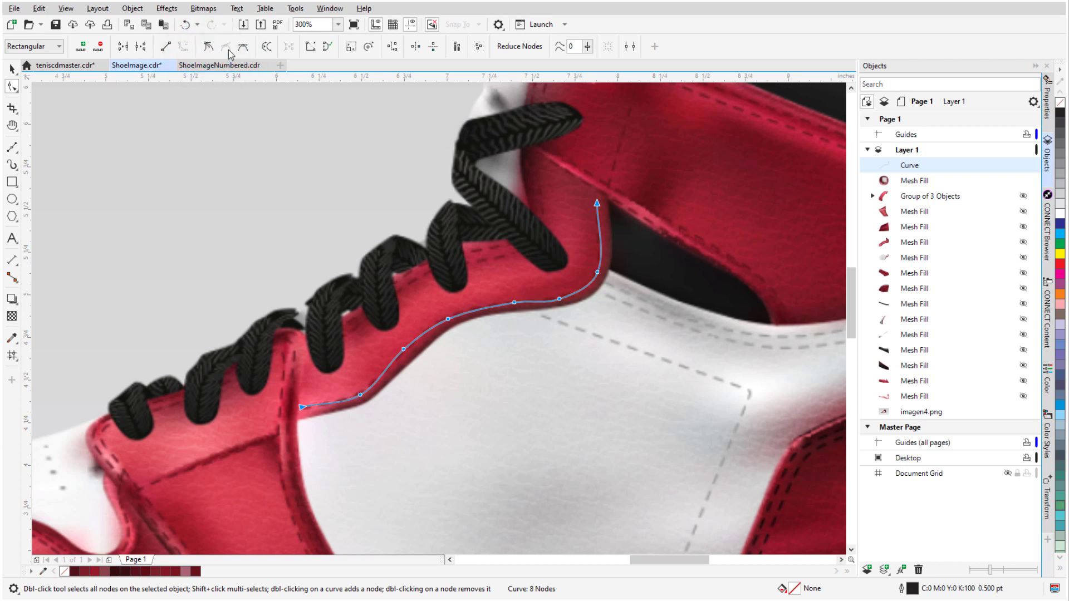
click(12, 68)
Give the stitching curve a 1.0 pt dashed outline in a color sampled from the photo's red lace panel.
click(1047, 100)
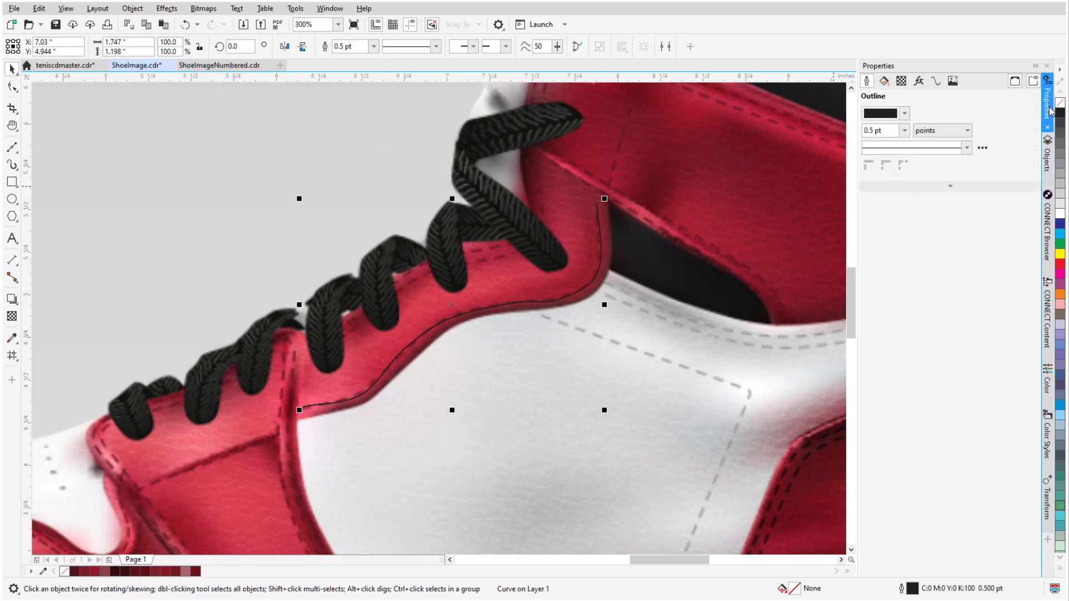
click(905, 131)
click(891, 181)
scroll(960, 148, down, 6)
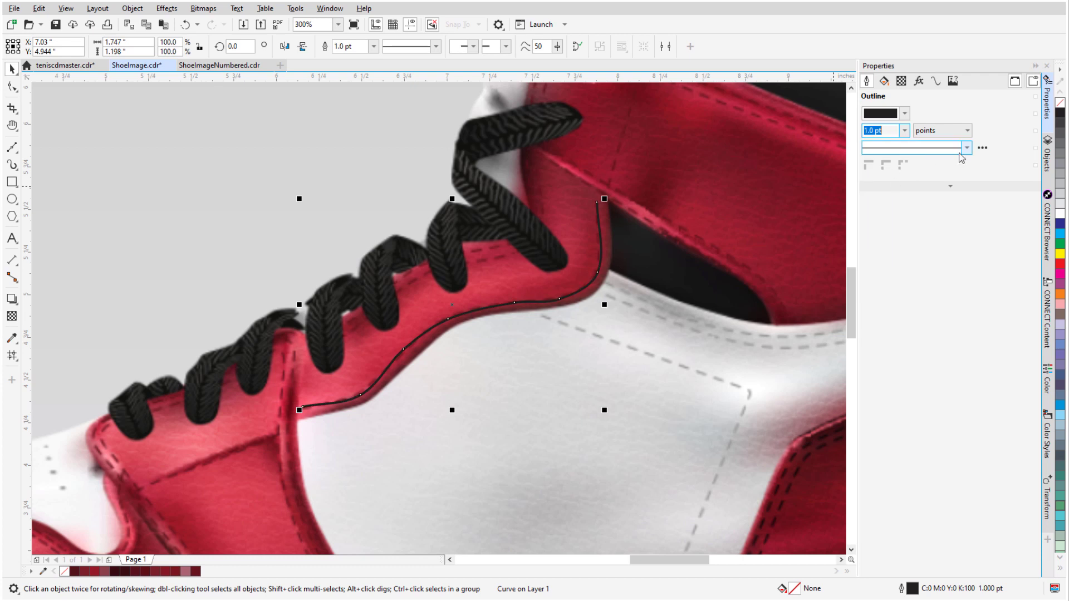
click(967, 148)
scroll(985, 174, down, 4)
click(950, 272)
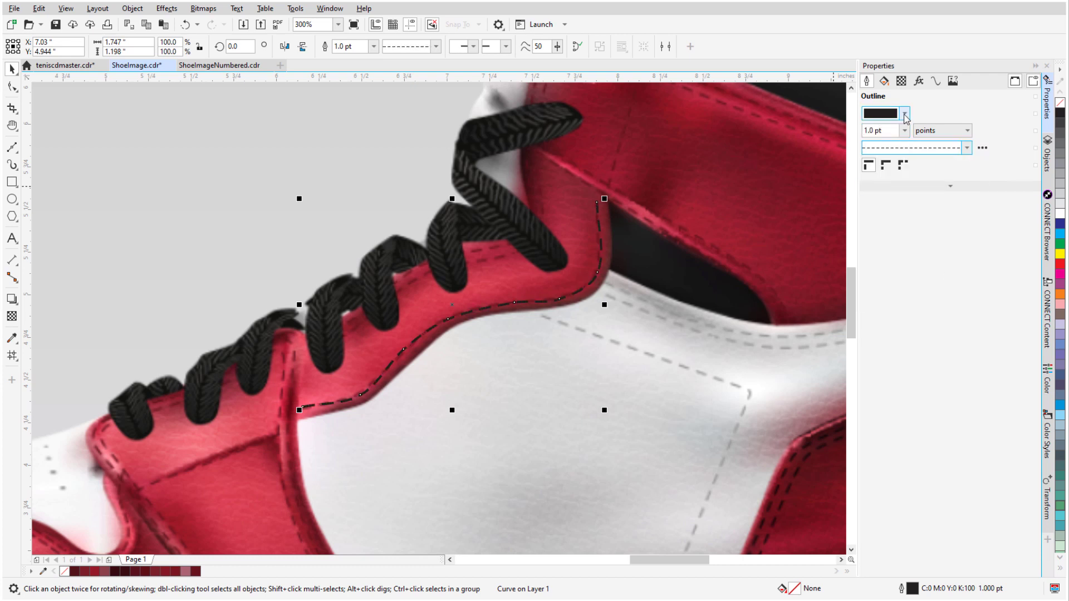
click(905, 114)
click(978, 288)
click(485, 259)
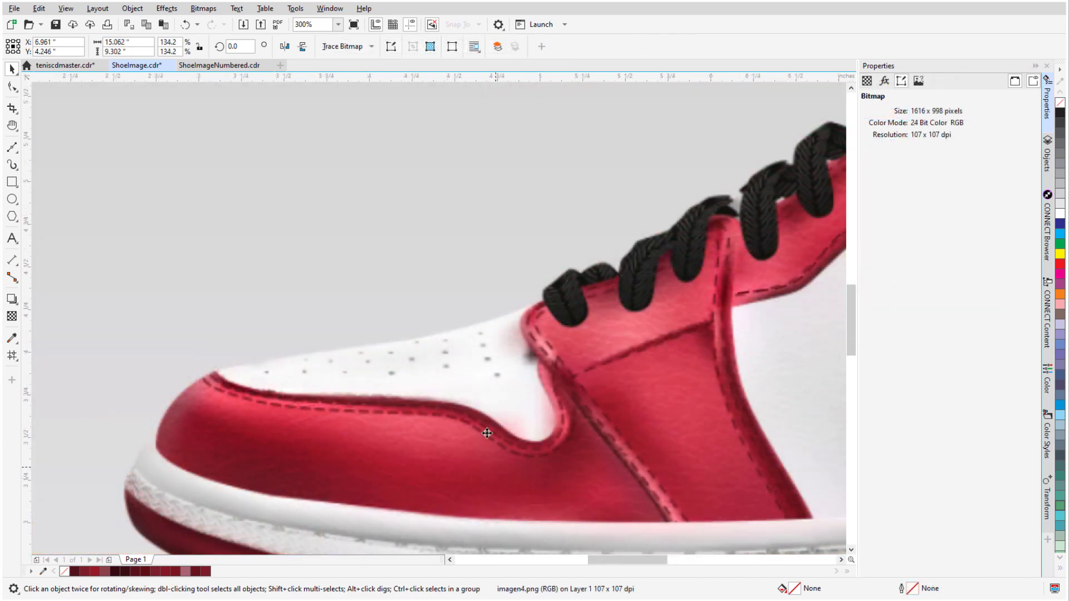
Draw an ellipse about 0.054 by 0.026 inches over a toe-box perforation and set its outline to None.
scroll(397, 392, up, 2)
key(F7)
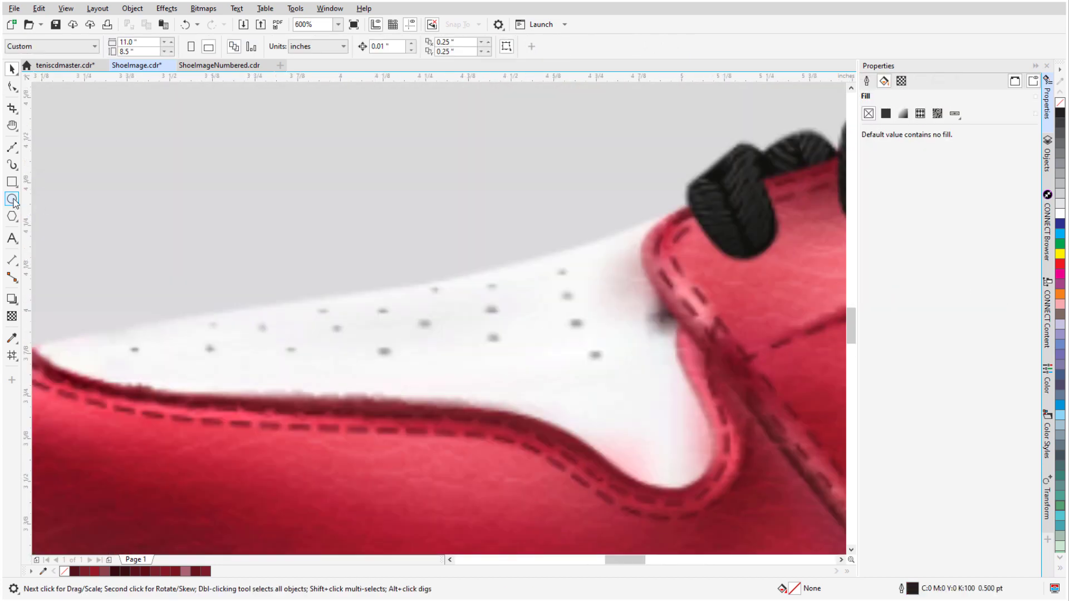
mouse_move(418, 316)
mouse_down()
mouse_move(437, 324)
mouse_move(426, 322)
mouse_up()
key(space)
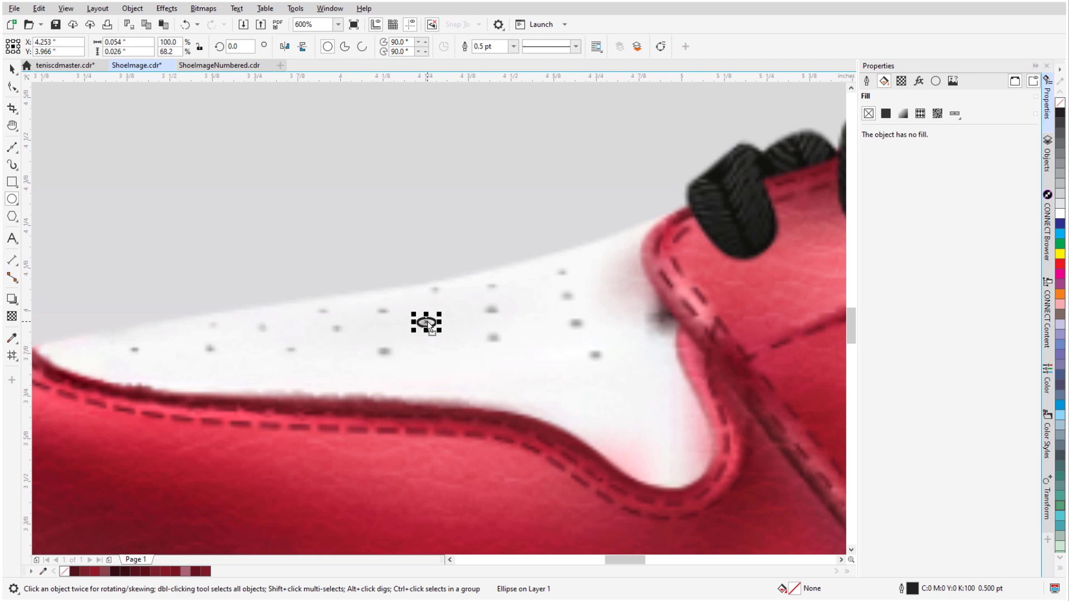
click(867, 81)
click(877, 131)
click(874, 139)
Fill the perforation ellipse with an elliptical fountain fill using near-white (C4 M5 Y3 K0) at one end and gray at the other.
click(884, 80)
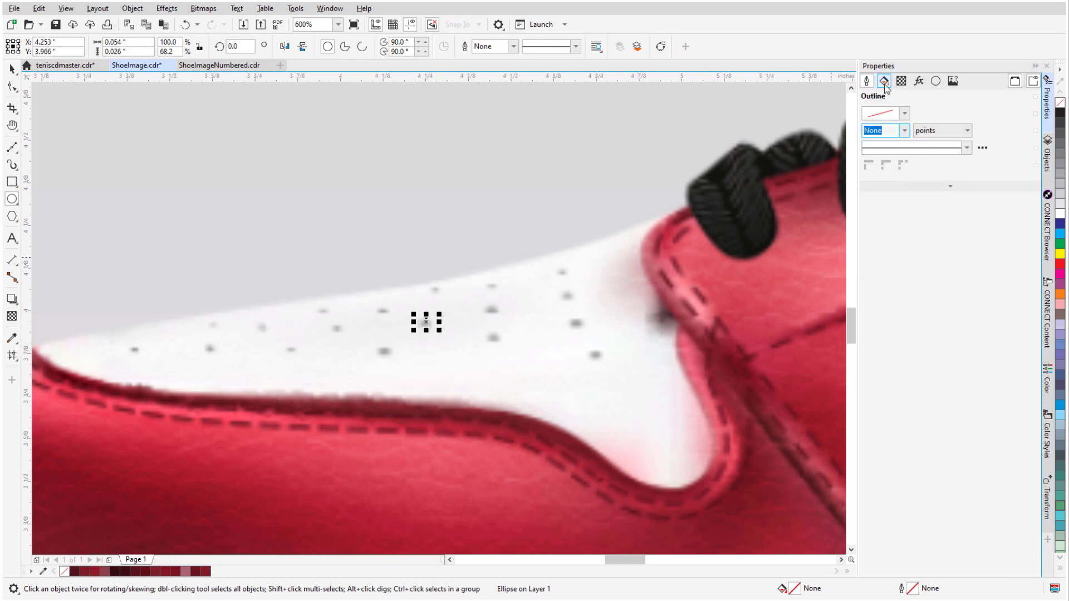
click(903, 114)
click(886, 297)
click(866, 206)
click(878, 241)
click(871, 301)
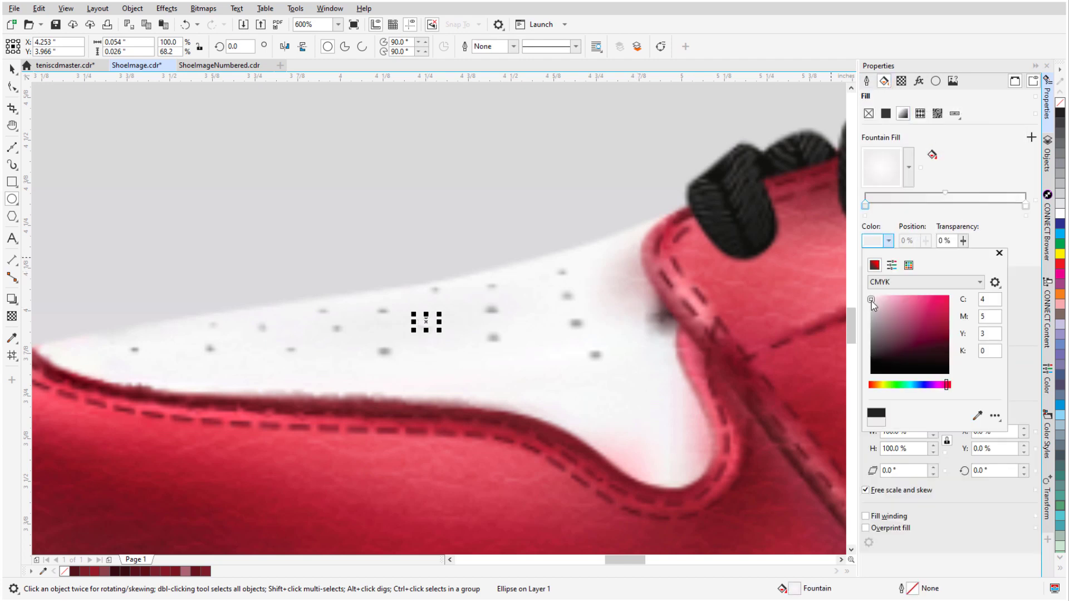
click(1026, 205)
click(878, 241)
drag(872, 306, 872, 328)
click(77, 141)
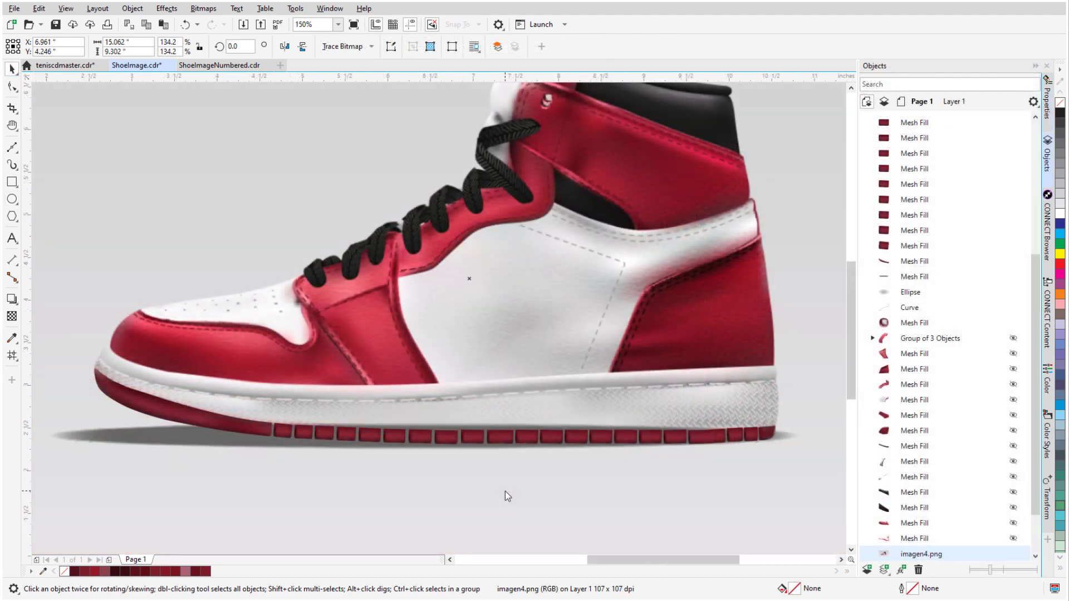
Examine the separate mesh fill blocks along the red outsole tread by selecting neighboring ones in turn.
scroll(505, 491, up, 4)
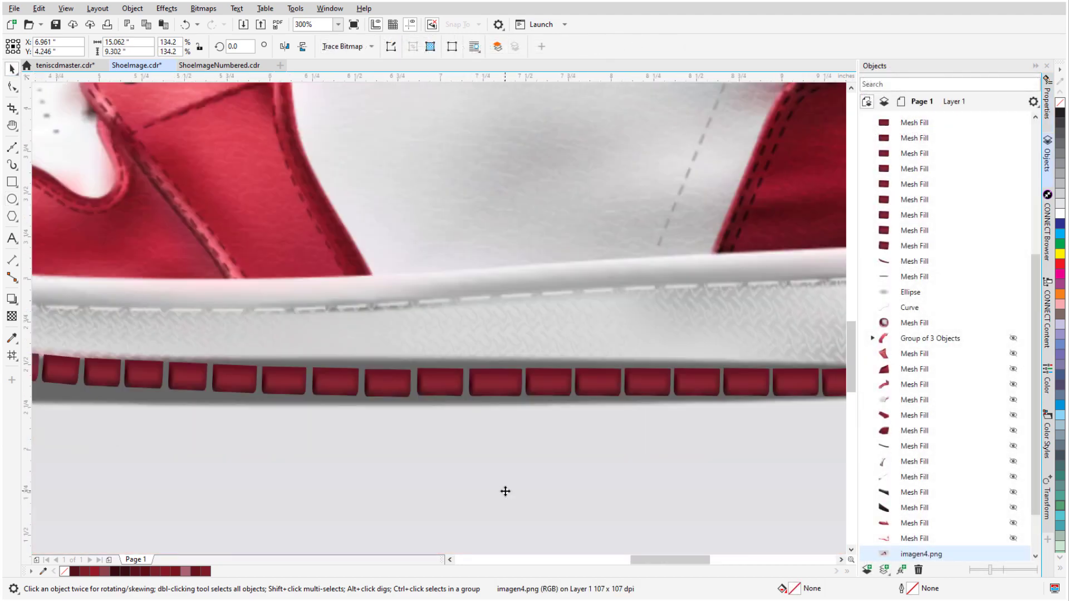
click(447, 393)
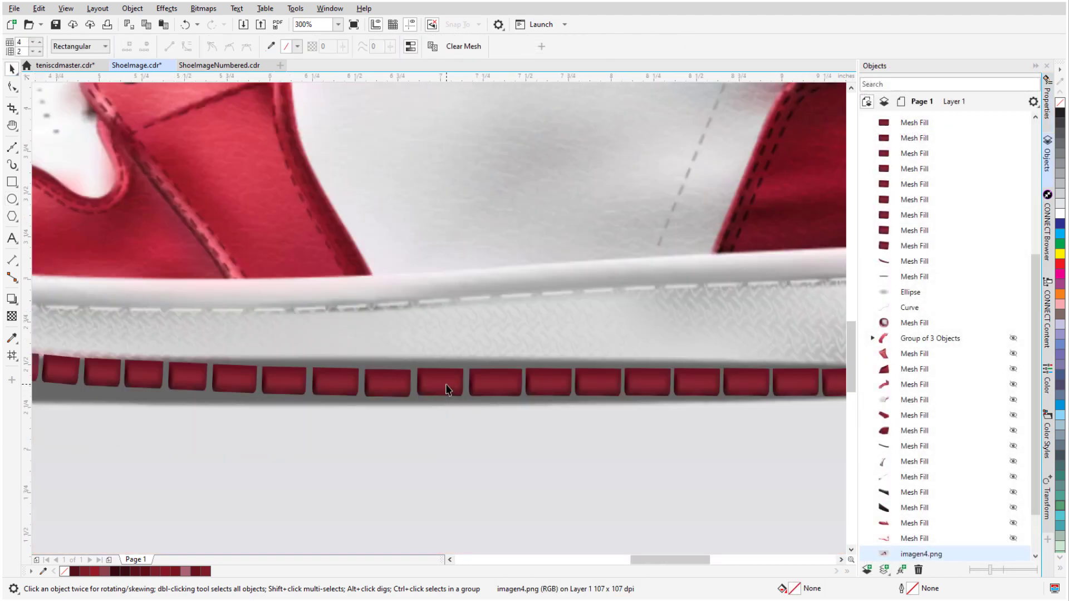
click(389, 388)
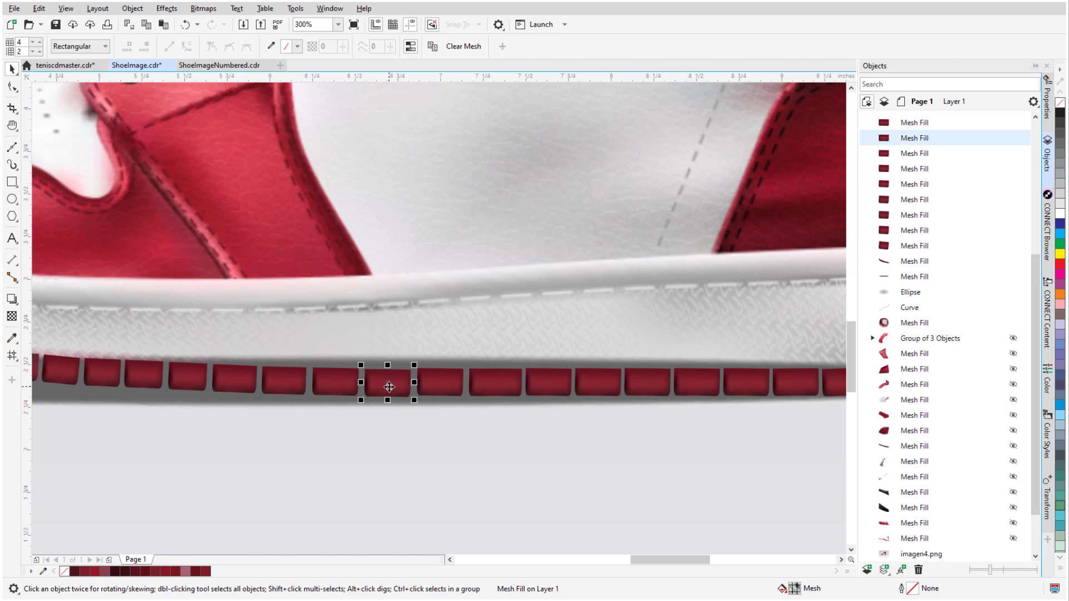
click(333, 385)
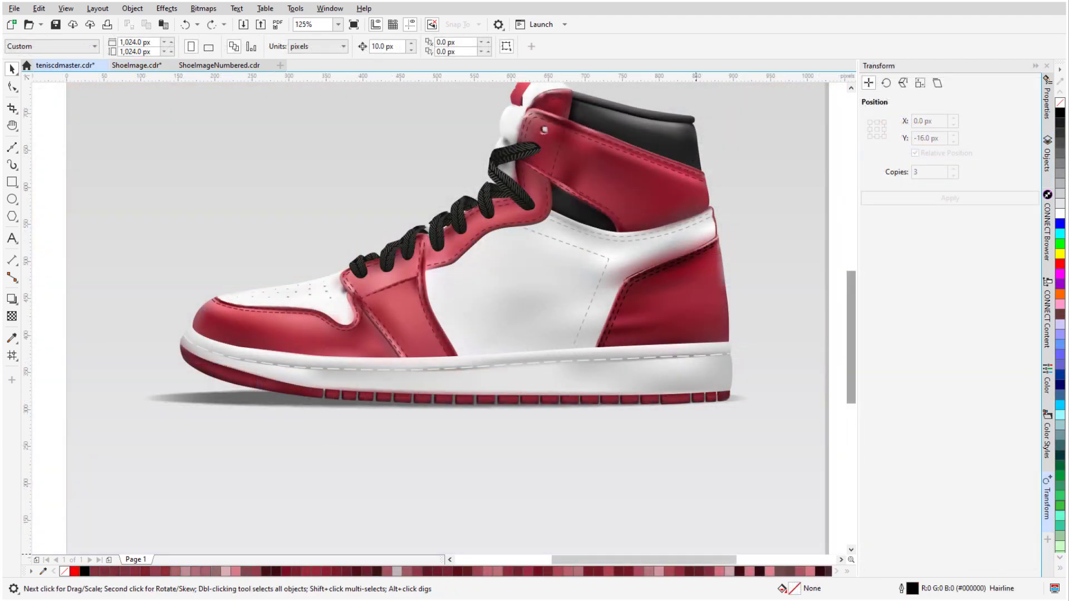
In teniscdmaster.cdr, duplicate the two small texture shapes below the page 90 times at an 8 px horizontal and 0 px vertical offset.
drag(855, 367, 853, 431)
scroll(231, 473, up, 4)
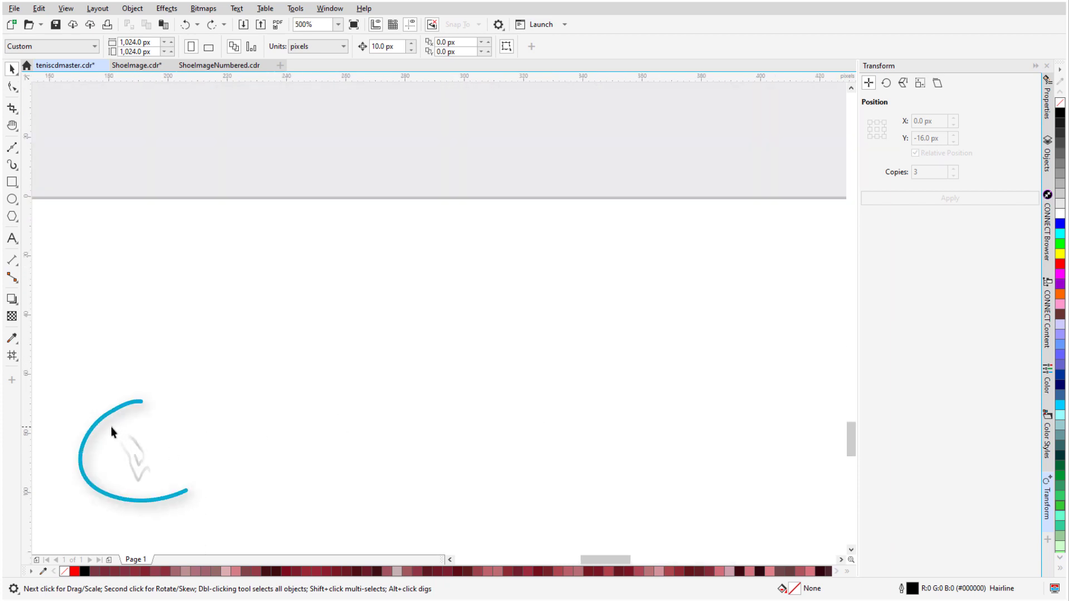
drag(112, 427, 188, 507)
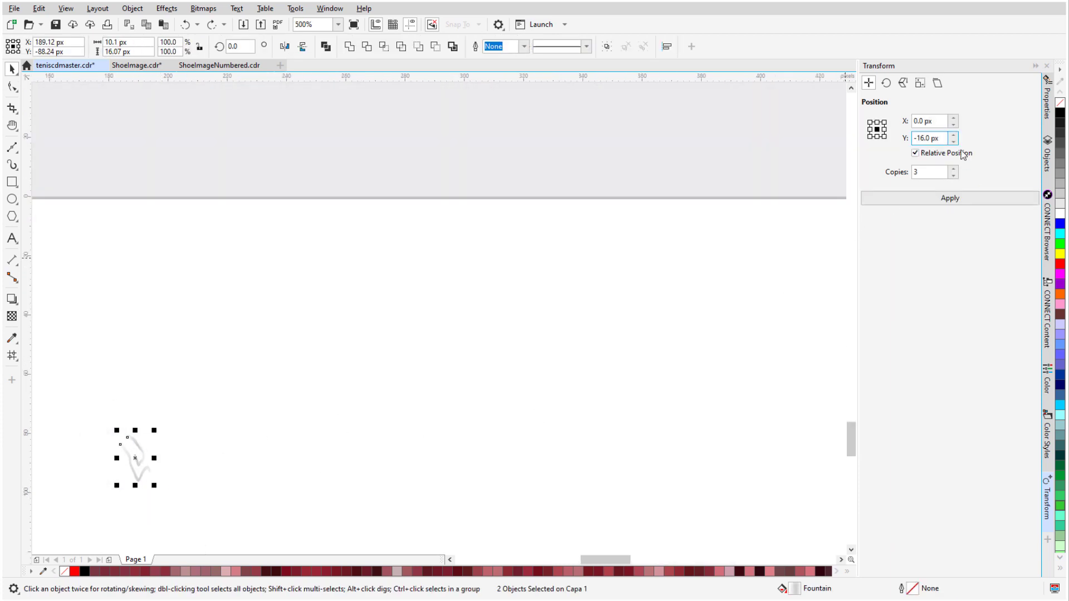
double_click(919, 121)
text(8)
key(Tab)
text(0)
key(Tab)
key(Tab)
text(90)
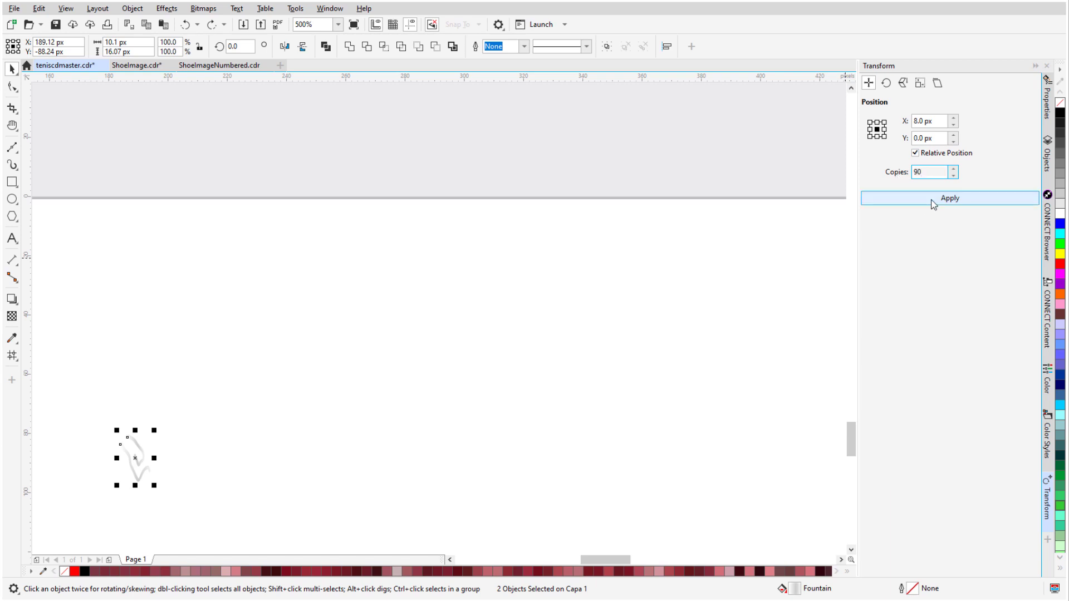
click(929, 202)
Select the whole row of texture shapes and make 3 copies with a -16 px vertical offset.
scroll(262, 358, down, 2)
scroll(654, 437, down, 2)
scroll(655, 437, right, 3)
drag(215, 375, 807, 448)
key(Tab)
text(-16)
key(Tab)
key(Tab)
text(3)
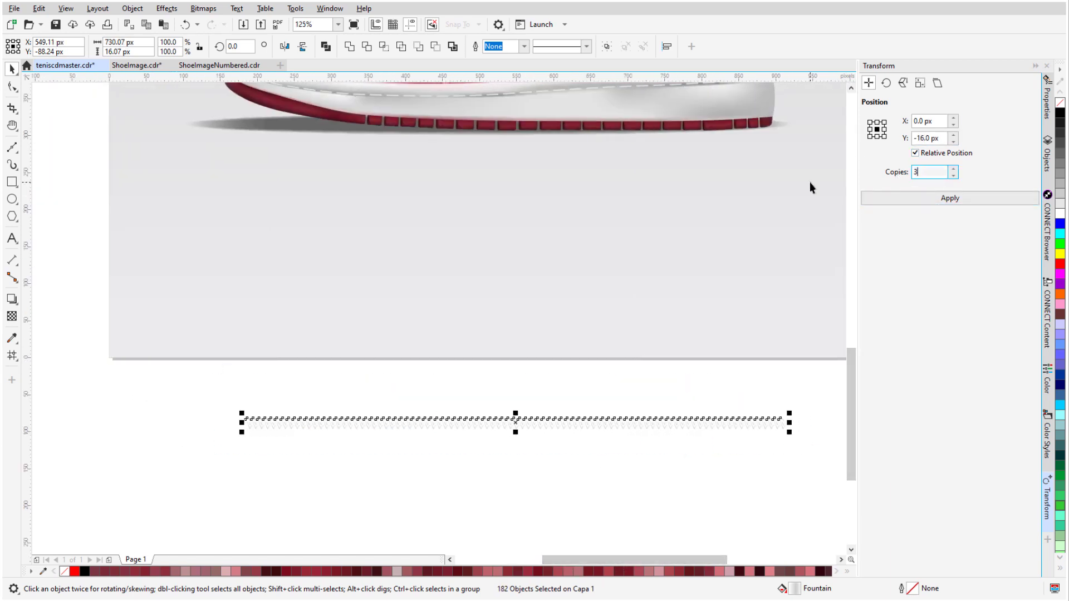
key(Return)
Group all four rows of texture shapes and move the group over the shoe's white midsole.
drag(209, 394, 738, 473)
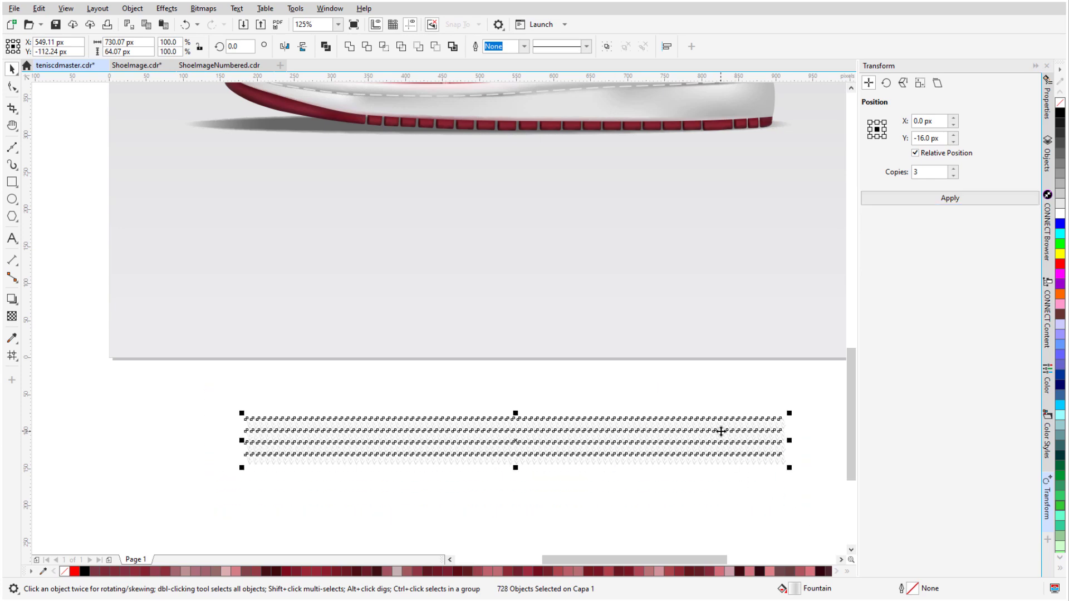
right_click(721, 431)
click(785, 147)
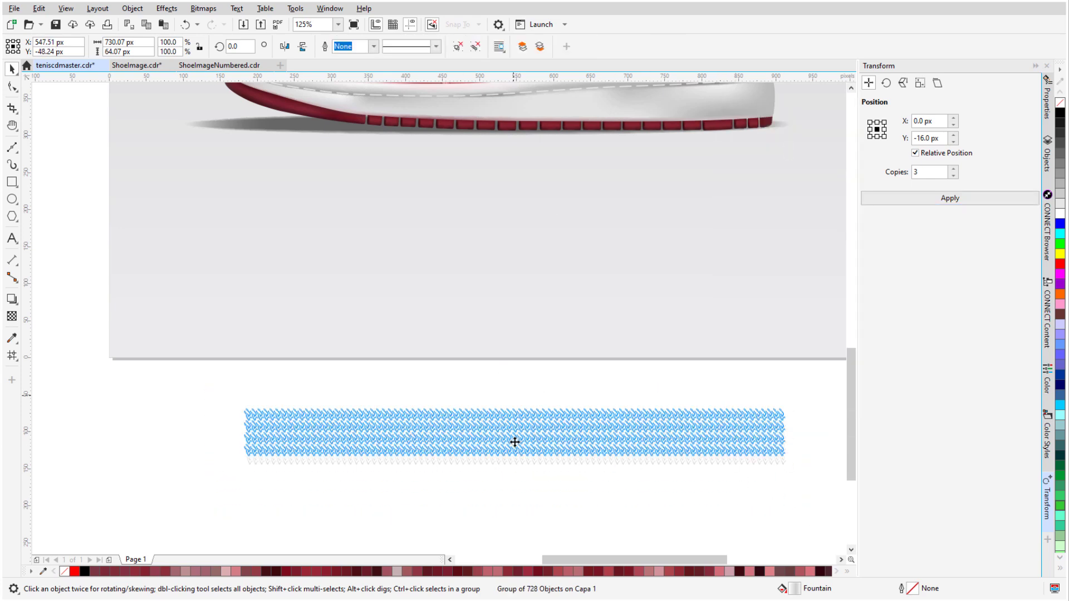
drag(515, 443, 521, 191)
drag(850, 432, 850, 356)
drag(519, 456, 504, 367)
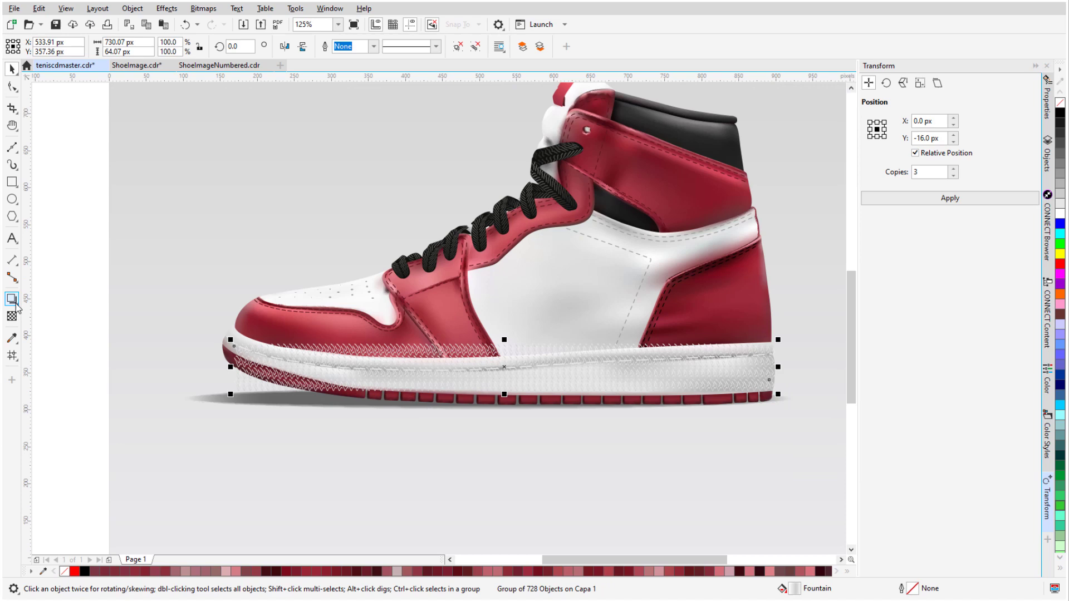
Apply an envelope to the texture group and fit its toe-end and heel-end nodes to the midsole's outline.
click(16, 304)
click(54, 351)
scroll(231, 329, up, 1)
drag(238, 359, 235, 327)
drag(238, 406, 222, 346)
drag(238, 454, 222, 368)
scroll(606, 530, right, 8)
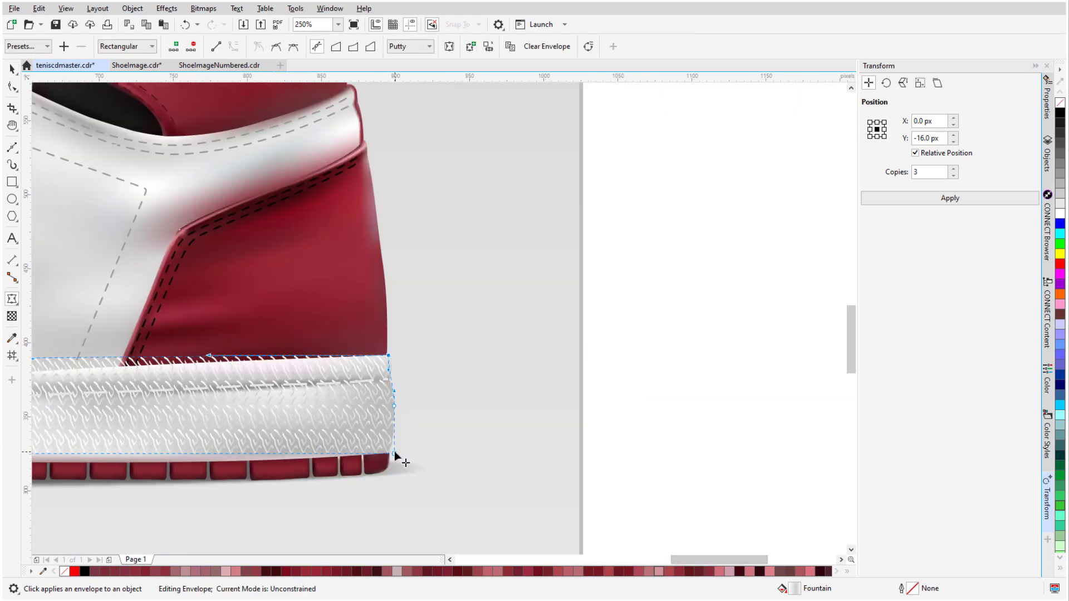
drag(394, 454, 391, 456)
Refine the texture group's envelope around the toe end and along the middle of the sole so the pattern follows the white midsole.
drag(698, 559, 616, 560)
scroll(587, 346, down, 1)
double_click(413, 376)
drag(413, 377, 401, 395)
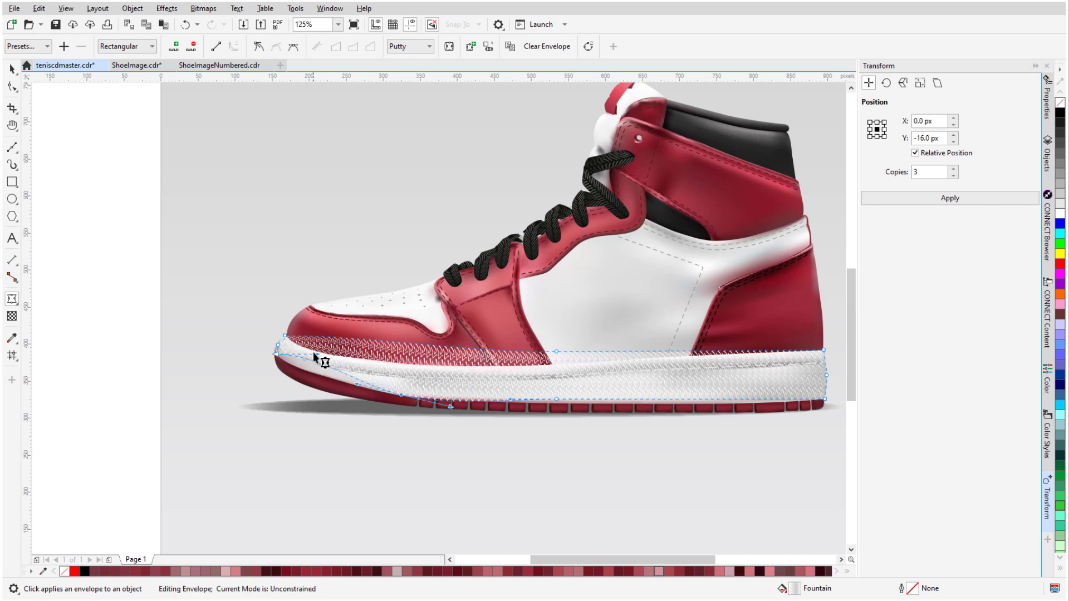
drag(317, 355, 312, 368)
drag(556, 399, 557, 401)
drag(556, 351, 555, 362)
drag(376, 337, 363, 374)
drag(559, 559, 575, 560)
click(12, 69)
click(53, 139)
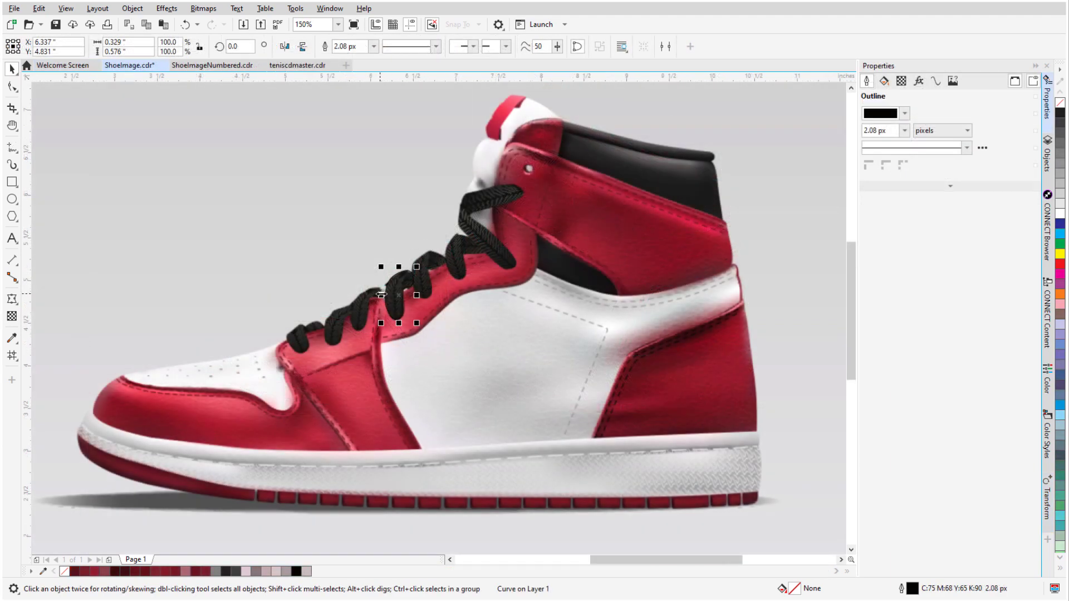
scroll(404, 262, up, 6)
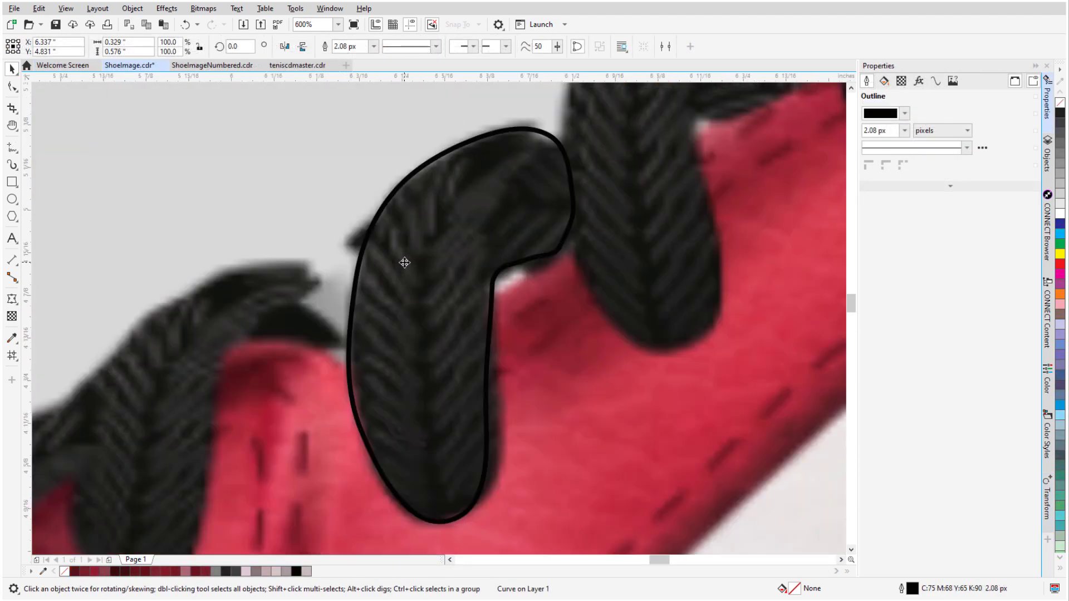
In ShoeImage.cdr, adjust the lace loop outline's nodes to follow the lace's edge and add a node on its toe-side edge.
click(12, 87)
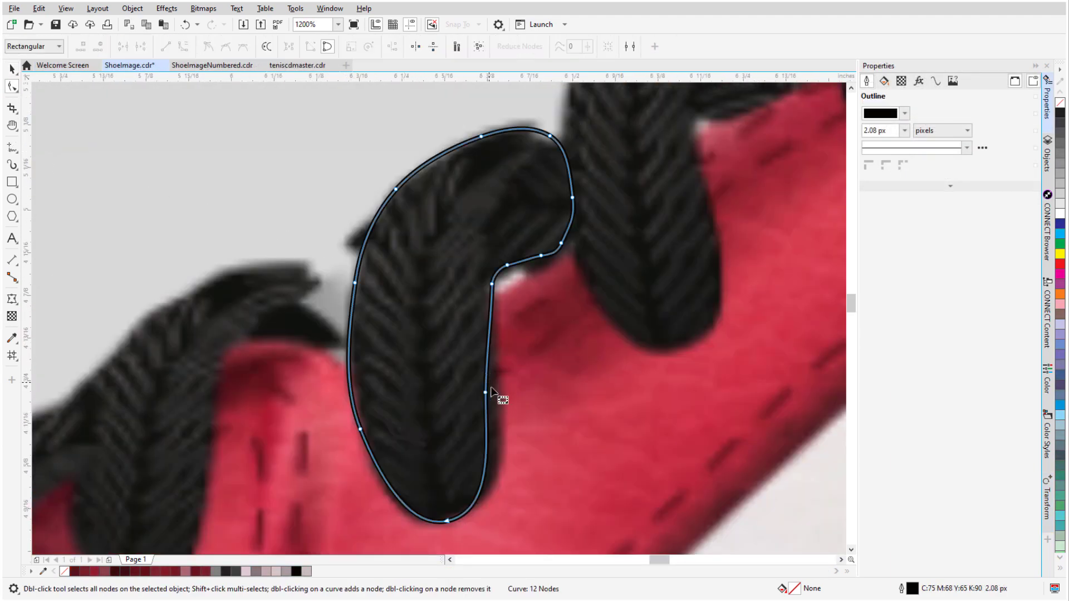
drag(490, 393, 501, 395)
drag(543, 256, 543, 263)
double_click(351, 372)
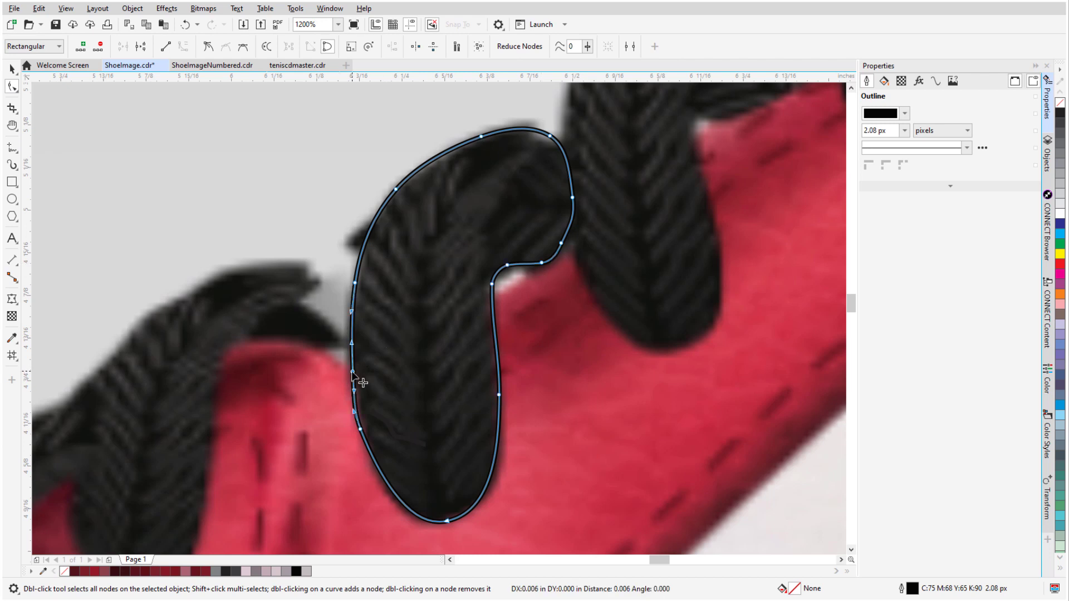
Set the default outline color for graphic objects to light grey and draw two braid lines on the lower part of the lace loop.
click(13, 148)
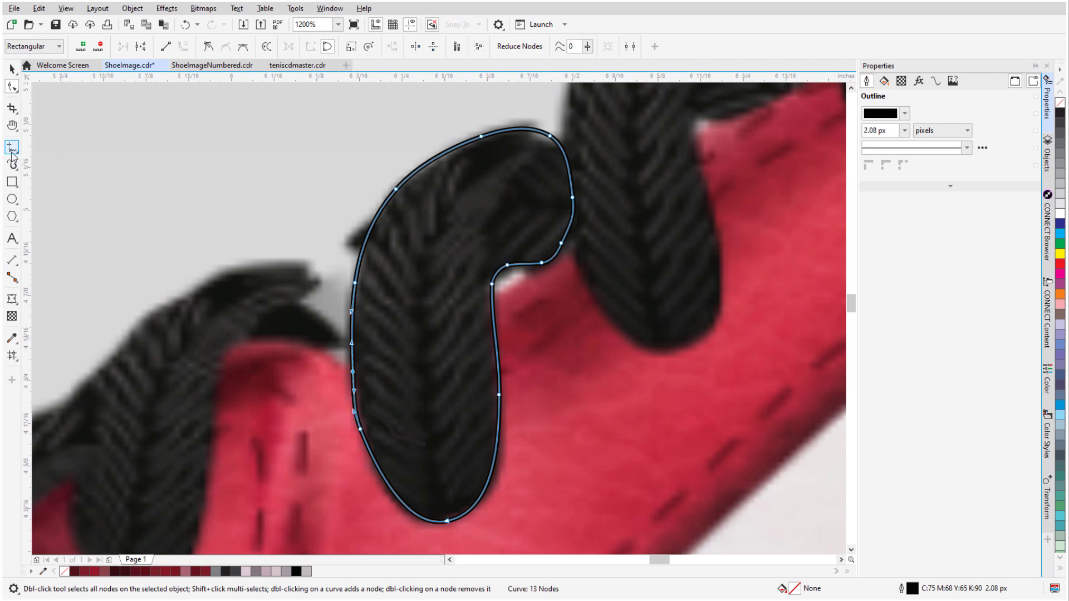
click(880, 113)
click(877, 198)
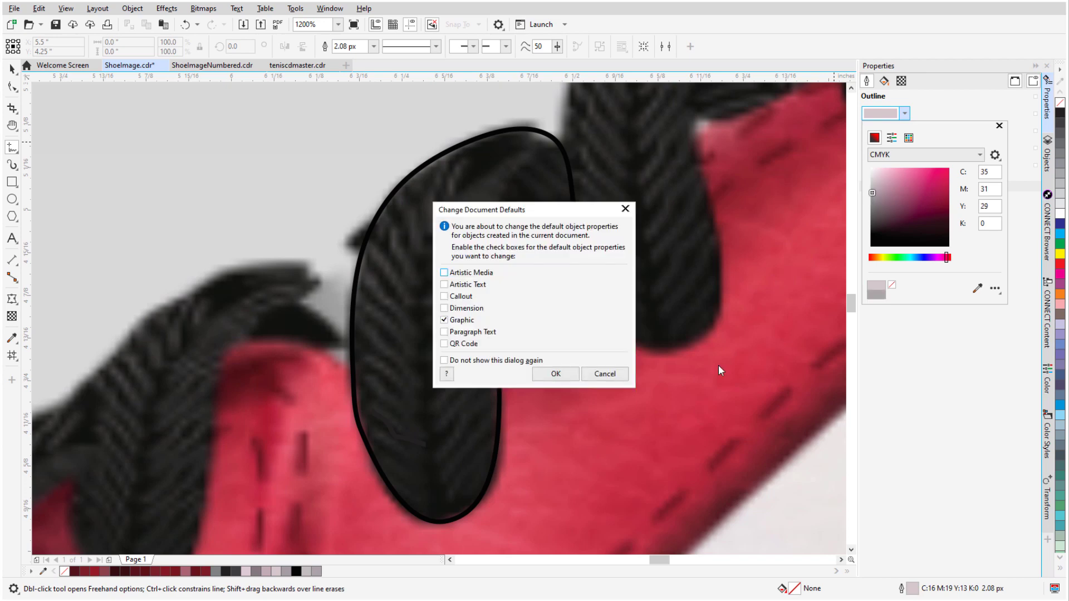
click(551, 374)
mouse_move(443, 504)
mouse_down()
mouse_move(490, 466)
mouse_move(494, 410)
mouse_up()
drag(443, 421, 491, 383)
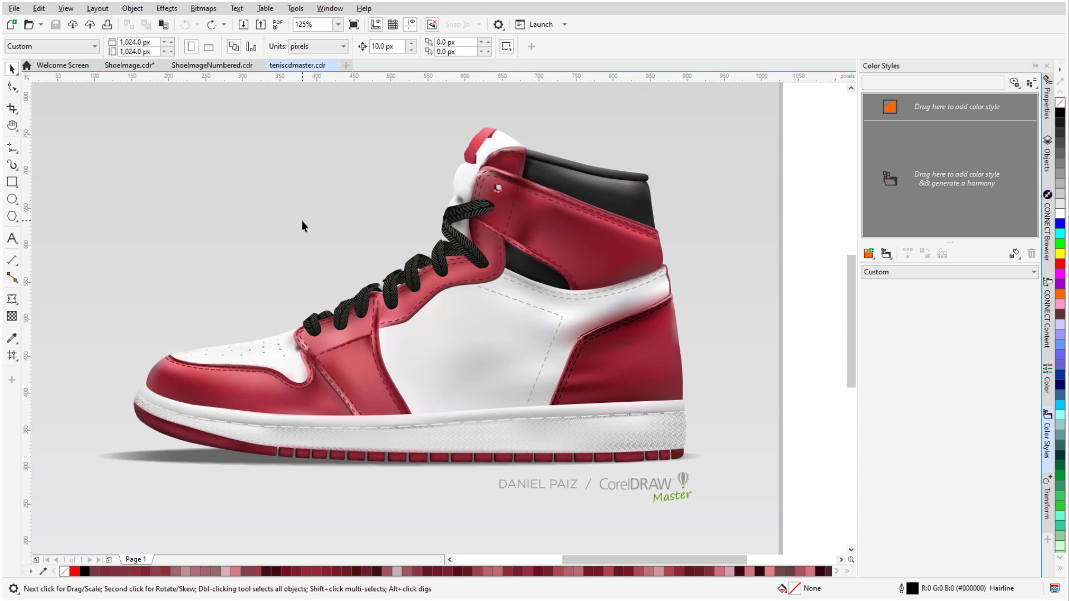
In teniscdmaster.cdr, select all the shoe's pieces and generate color styles grouped into harmonies from them.
scroll(312, 231, down, 3)
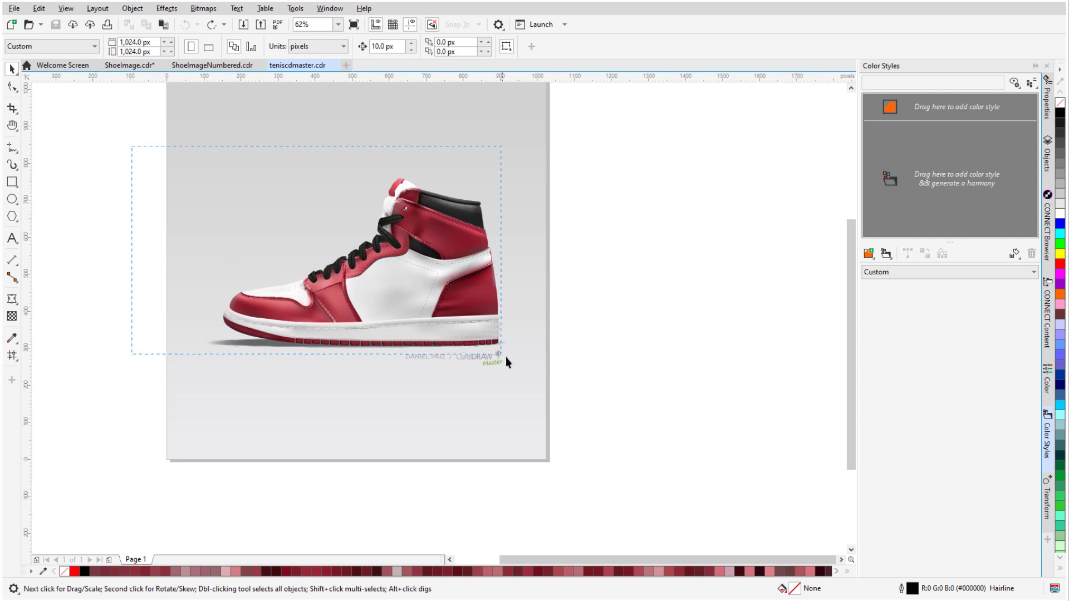
drag(506, 358, 512, 354)
drag(400, 302, 929, 203)
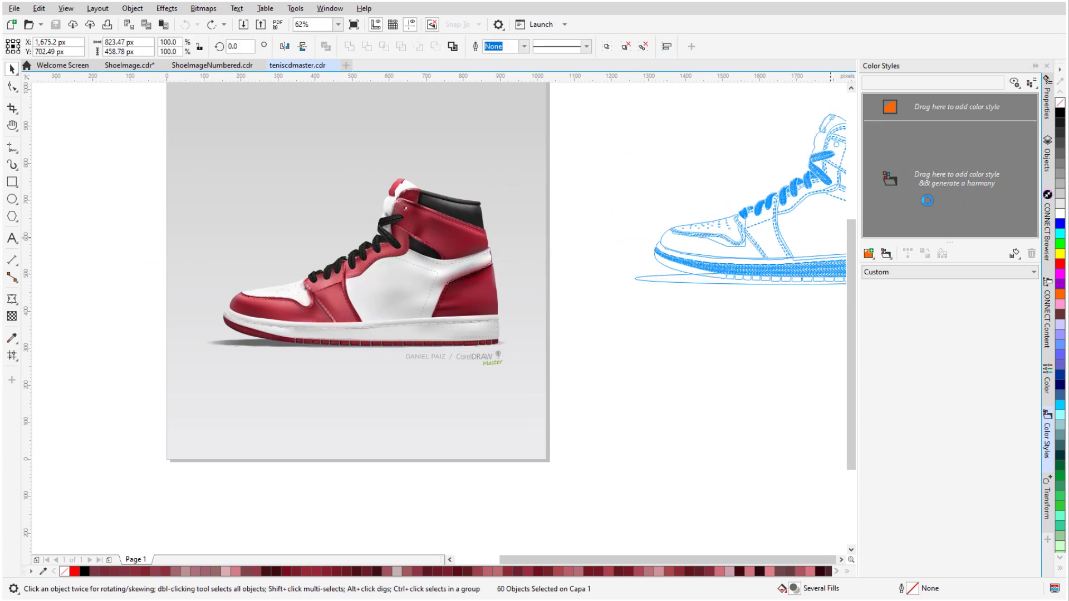
click(585, 361)
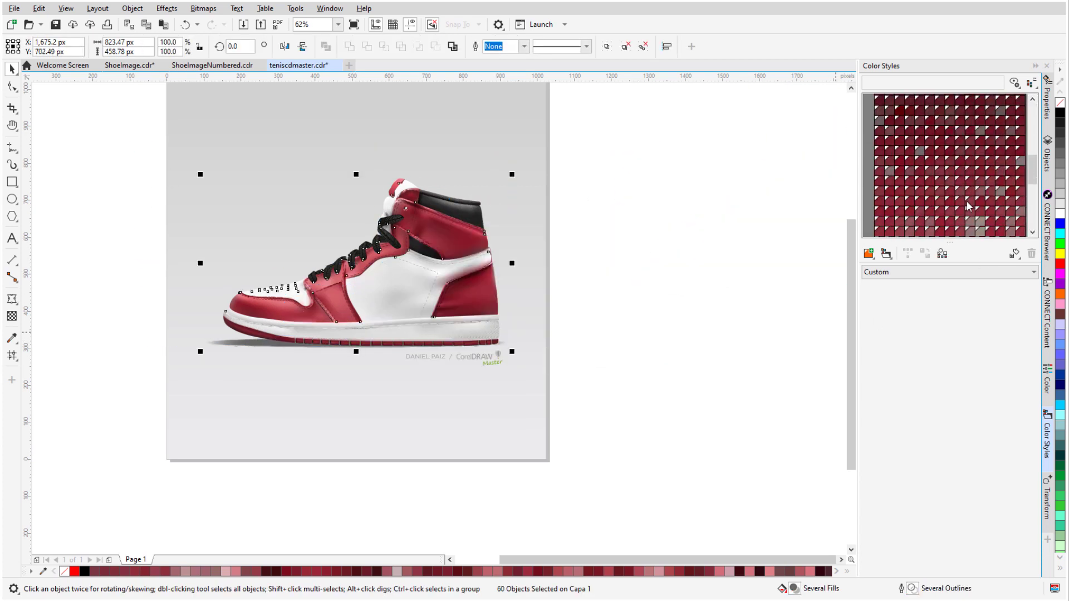
Apply the Complementary harmony rule to the shoe's red color styles and rotate the harmony through green to teal blue.
click(950, 213)
click(947, 286)
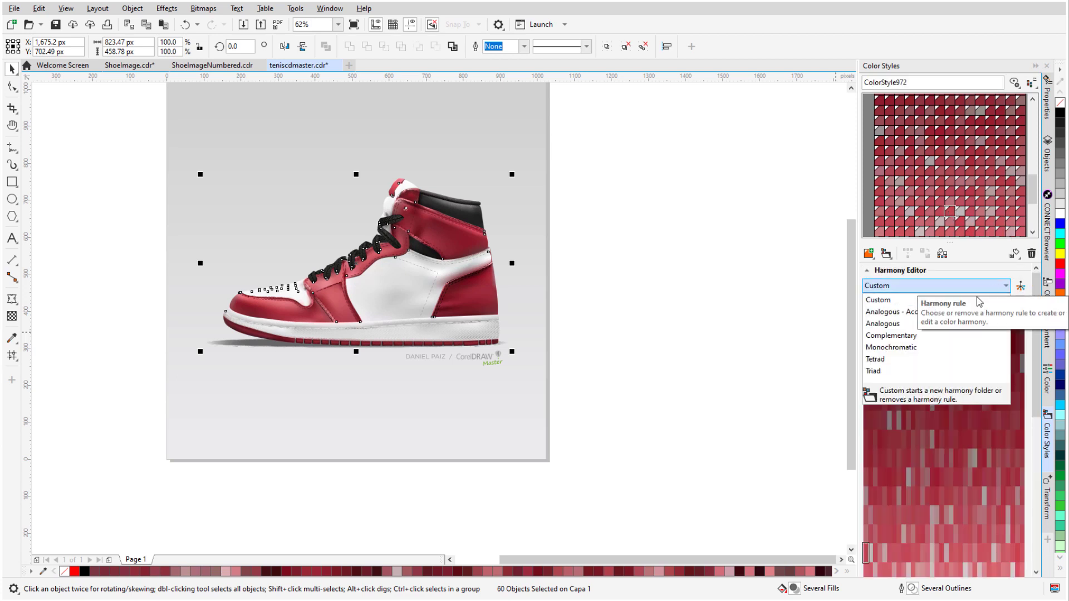
click(950, 336)
drag(1036, 307, 878, 405)
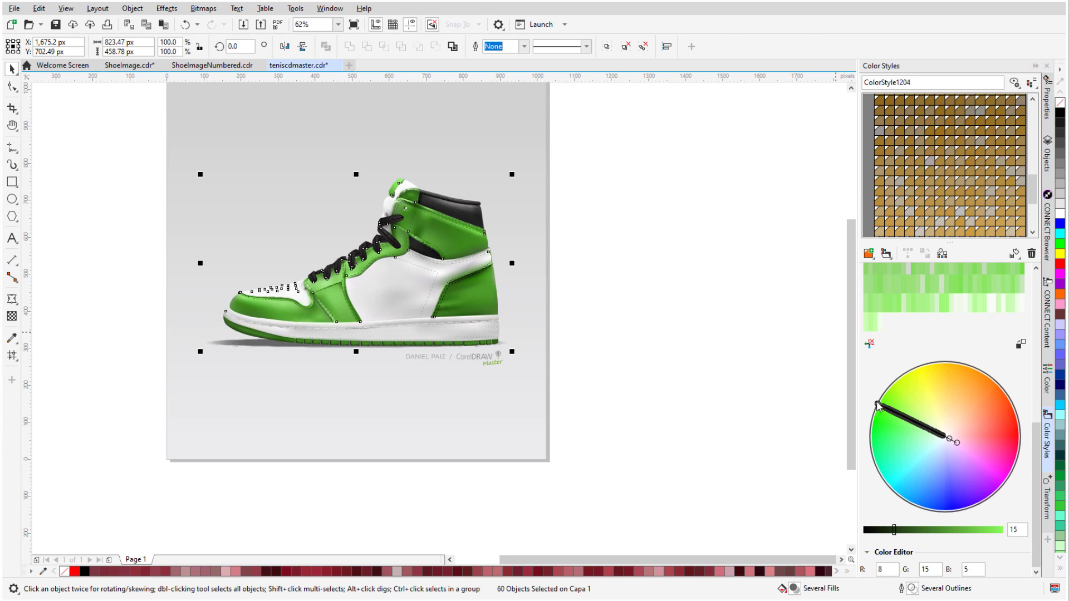
drag(908, 475, 897, 494)
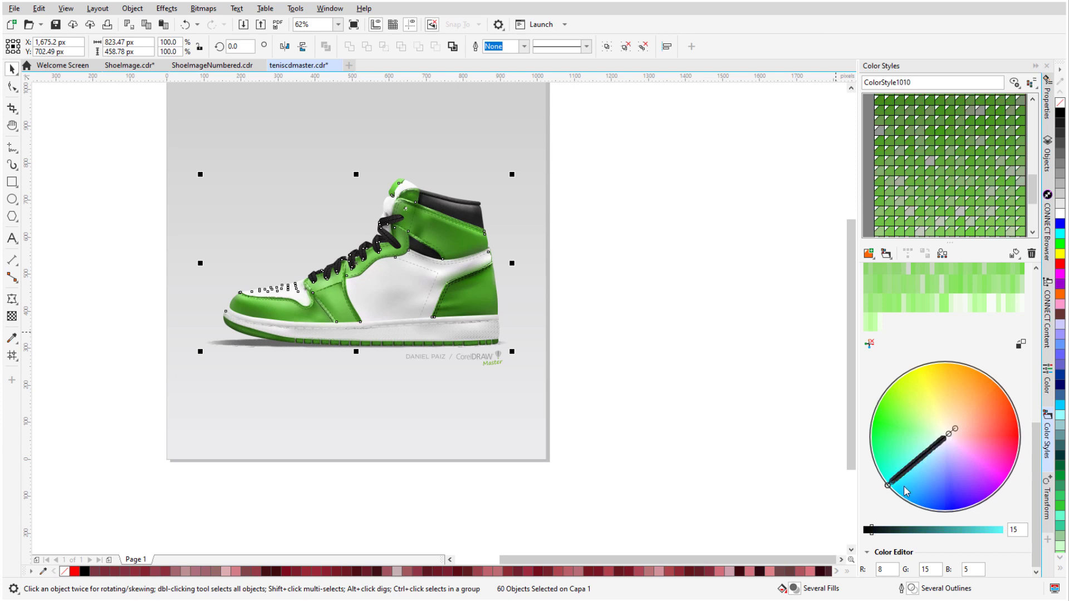
click(610, 281)
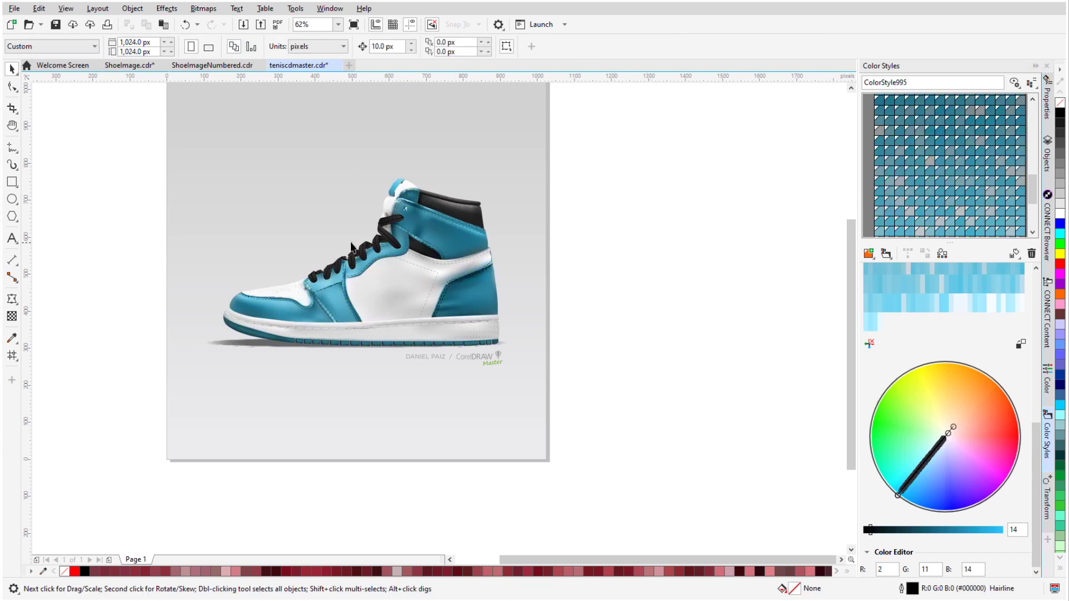
scroll(358, 248, up, 2)
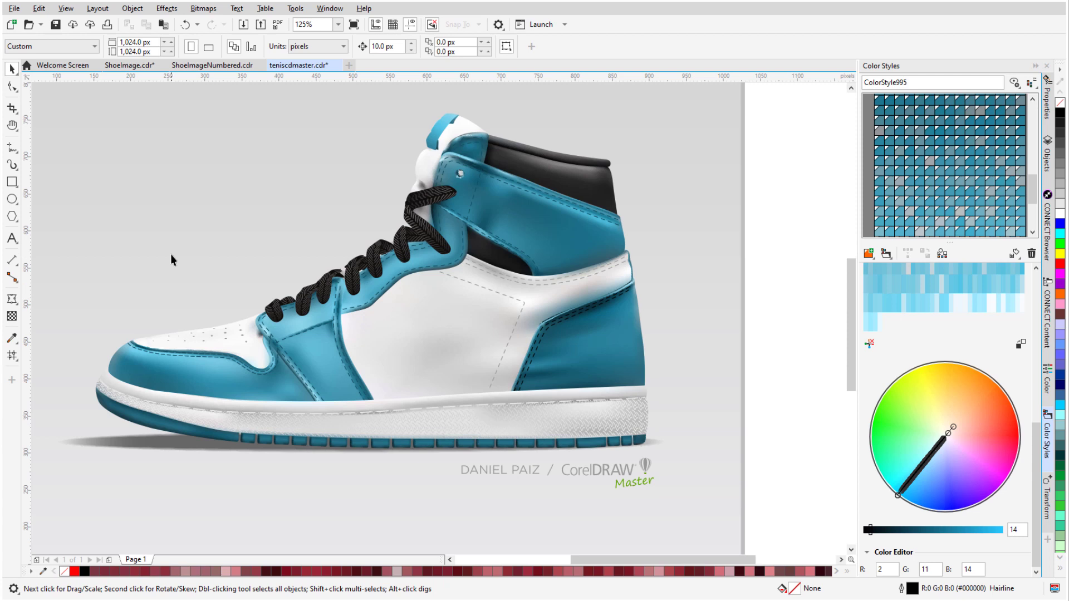